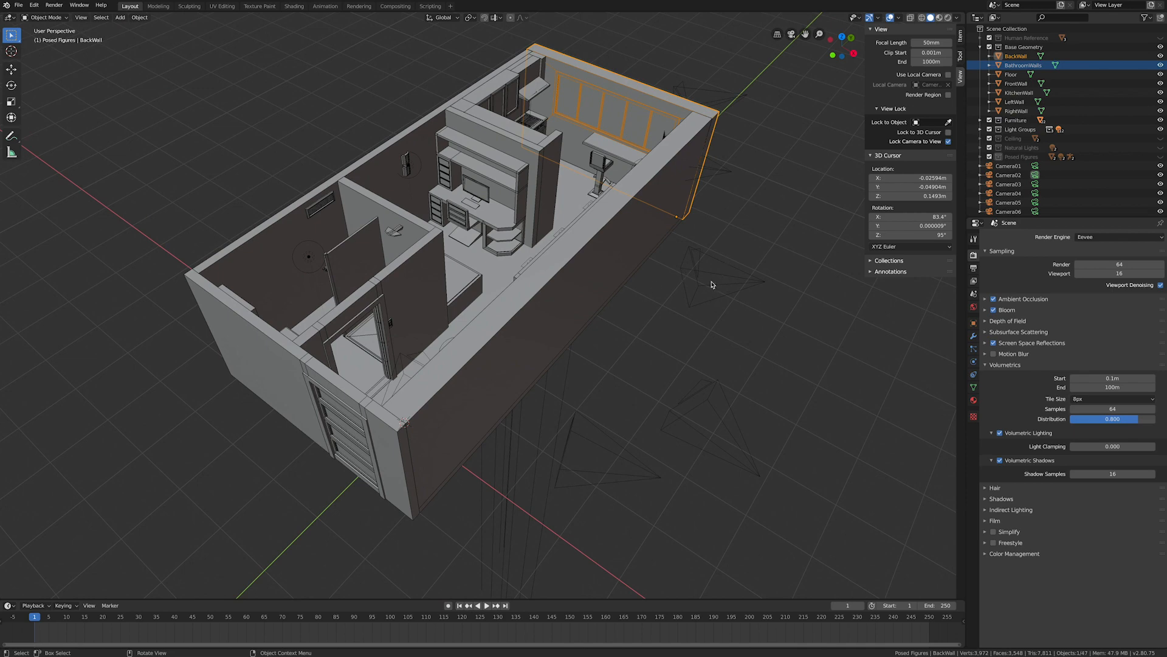
- Make the Human Reference collection visible in the scene
left_click(573, 429)
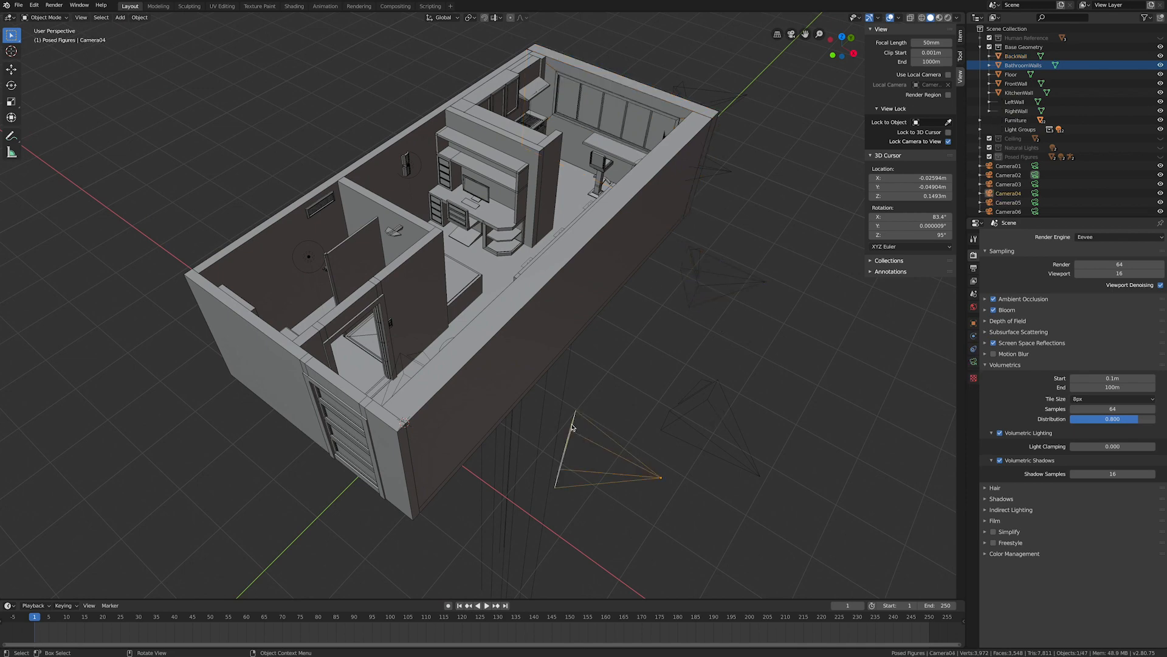
mouse_move(627, 374)
middle_mouse_down()
mouse_move(650, 361)
mouse_move(615, 375)
middle_mouse_up()
middle_click_drag(677, 282, 725, 257)
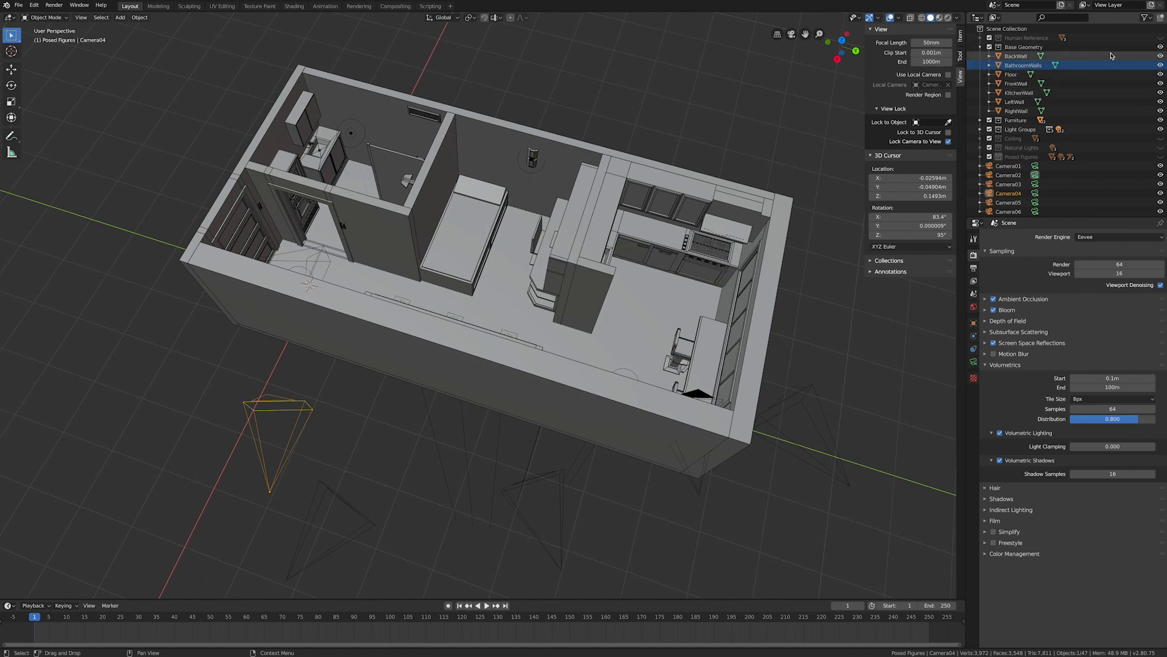
left_click(1161, 38)
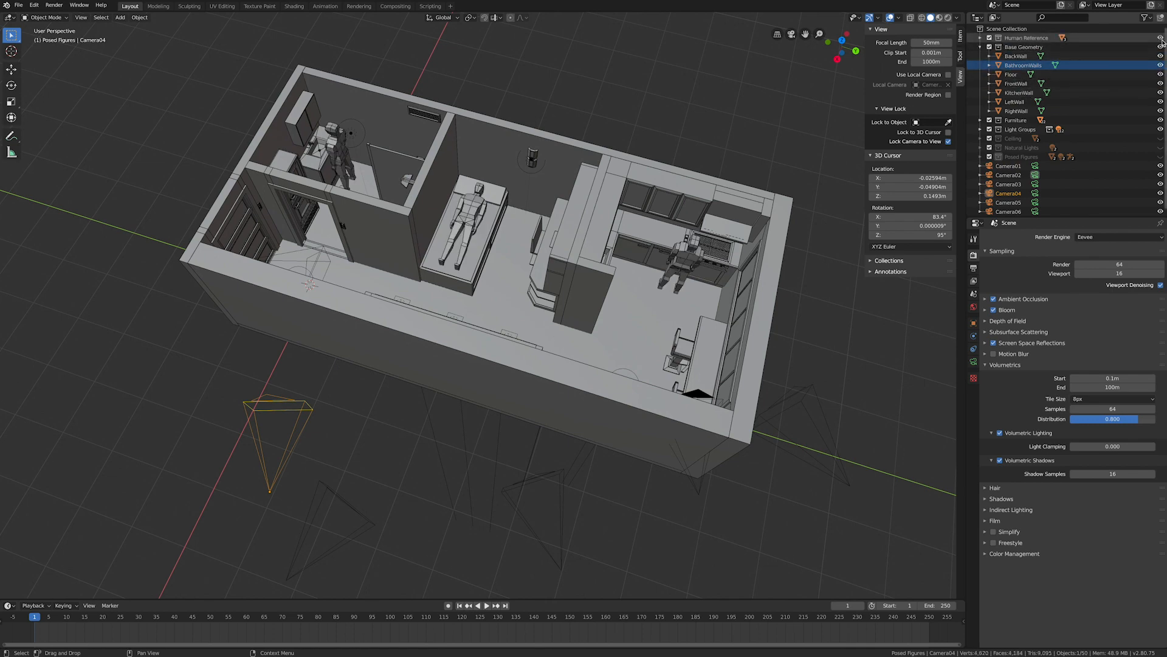
- Select the KitchenWall partition and switch it to Edit Mode
scroll(454, 252, "up", 4)
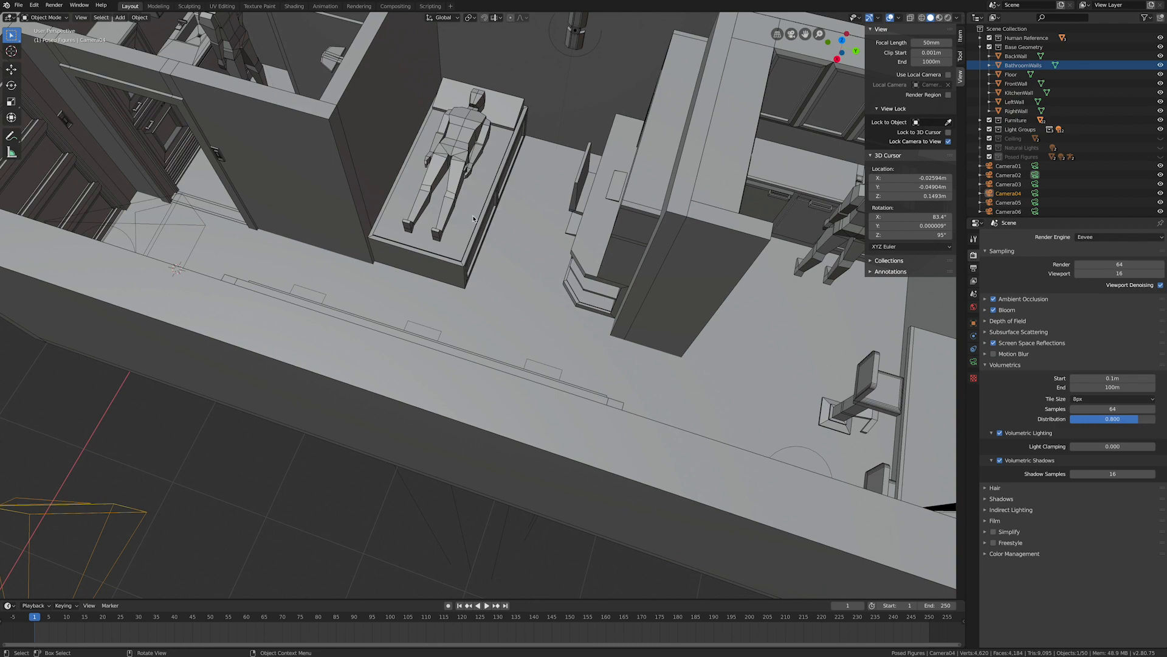
scroll(473, 220, "down", 5)
middle_click_drag(473, 220, 488, 284)
scroll(489, 284, "up", 3)
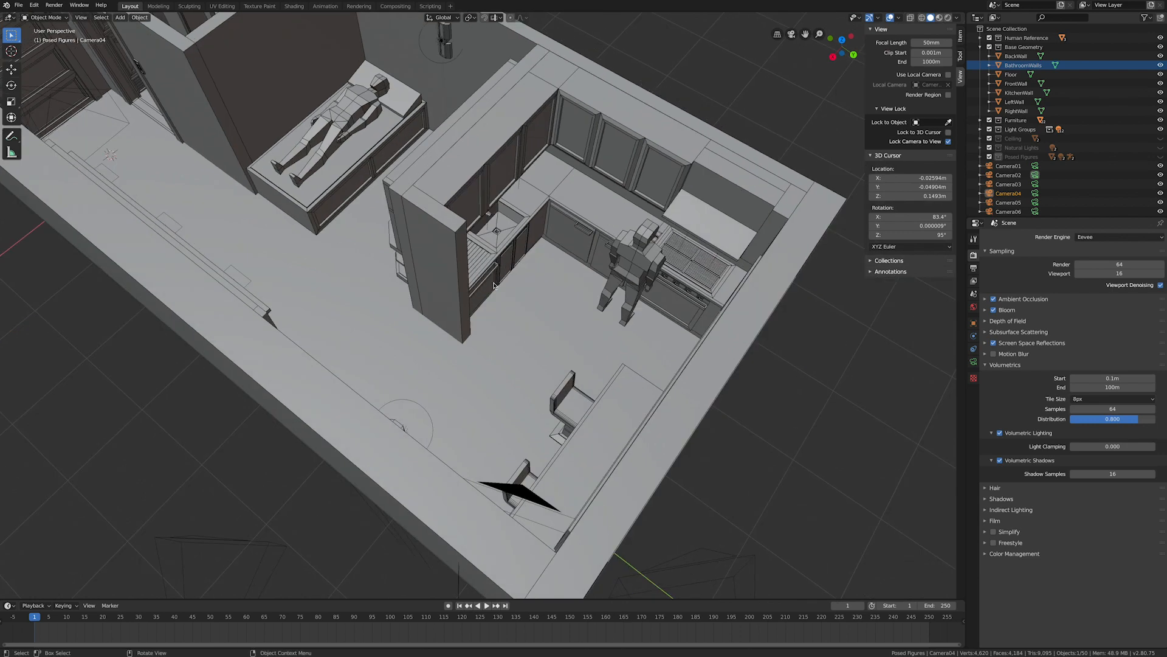
middle_click_drag(494, 286, 533, 321)
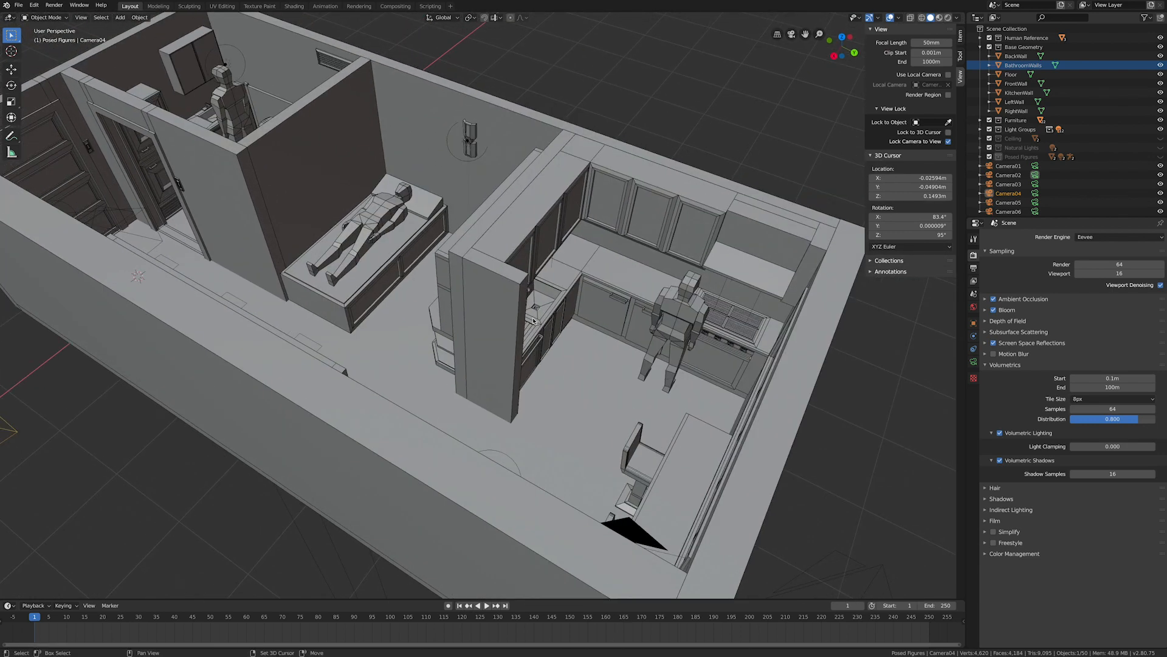
left_click(498, 357)
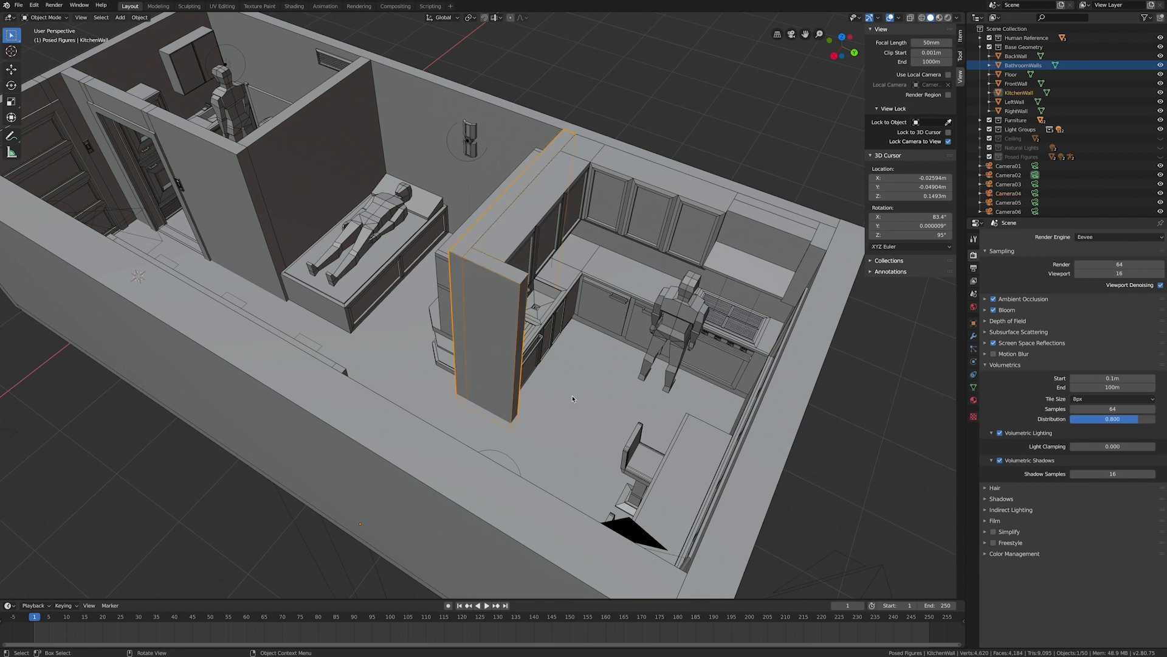
key("Tab")
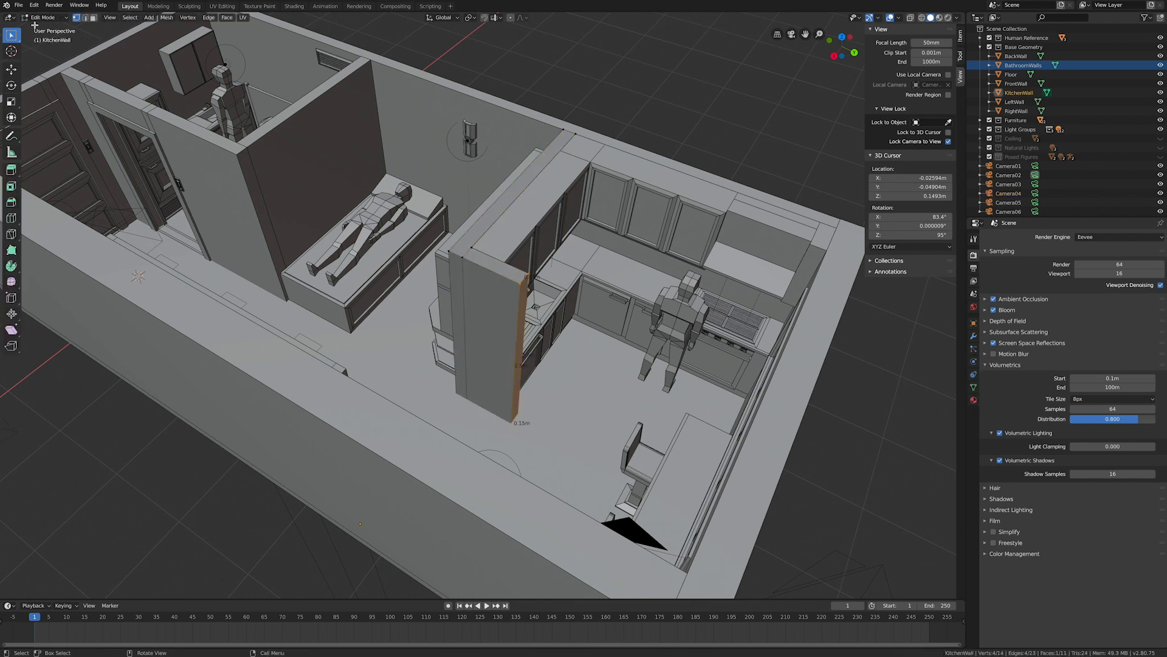
- Examine the edge lengths shown on the narrow end face of the kitchen wall
scroll(523, 342, "up", 4)
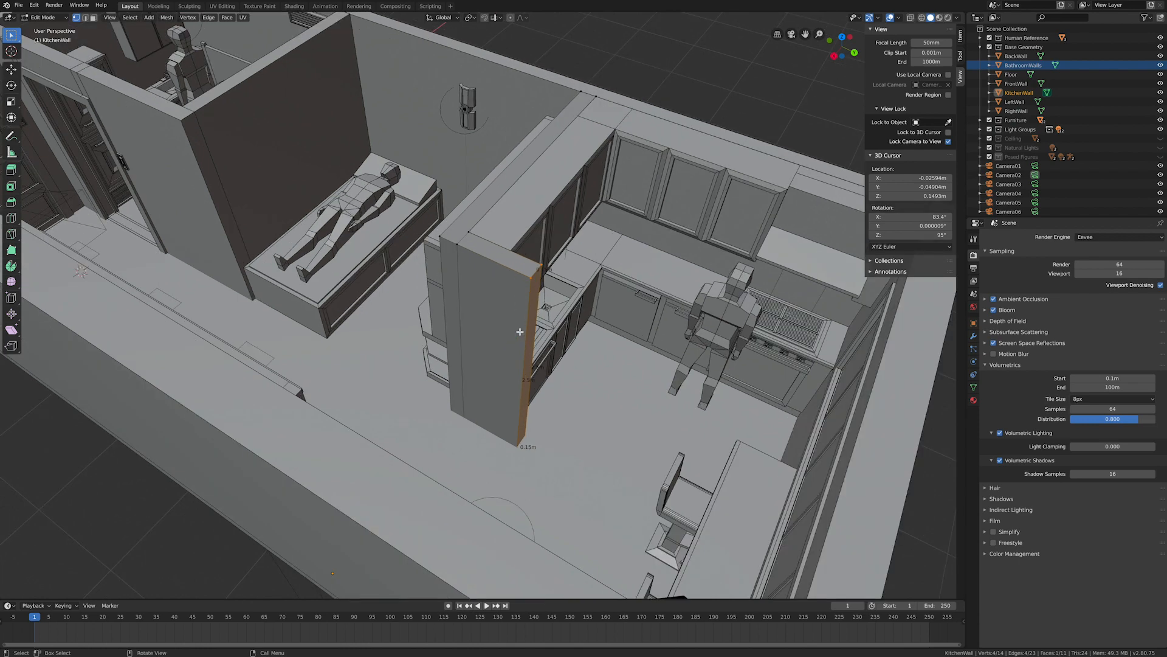
middle_click_drag(523, 342, 573, 342)
scroll(456, 343, "up", 3)
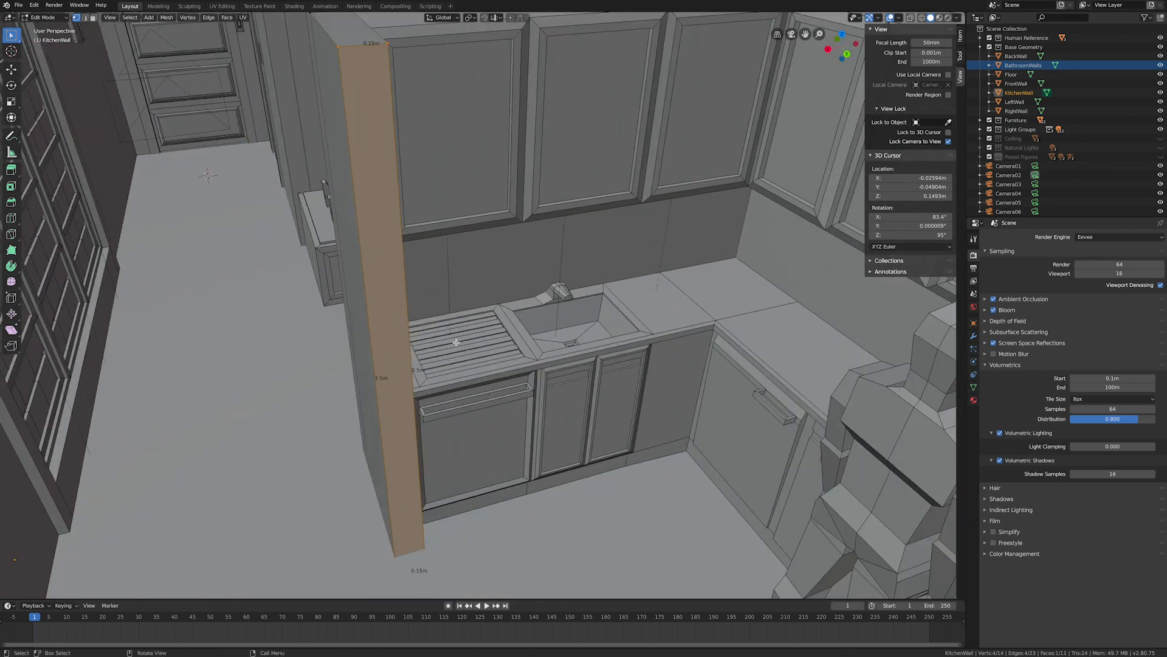
scroll(403, 365, "up", 1)
middle_click_drag(386, 373, 514, 282, "shift")
scroll(493, 333, "up", 4)
scroll(458, 337, "up", 4)
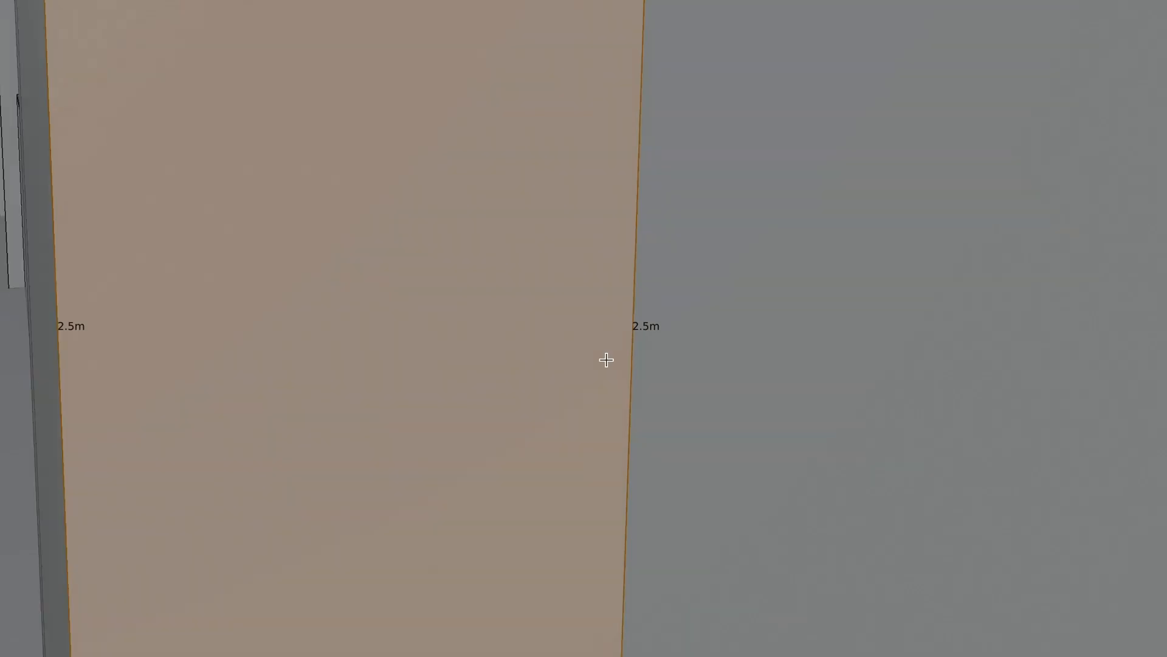
middle_click_drag(606, 360, 618, 364)
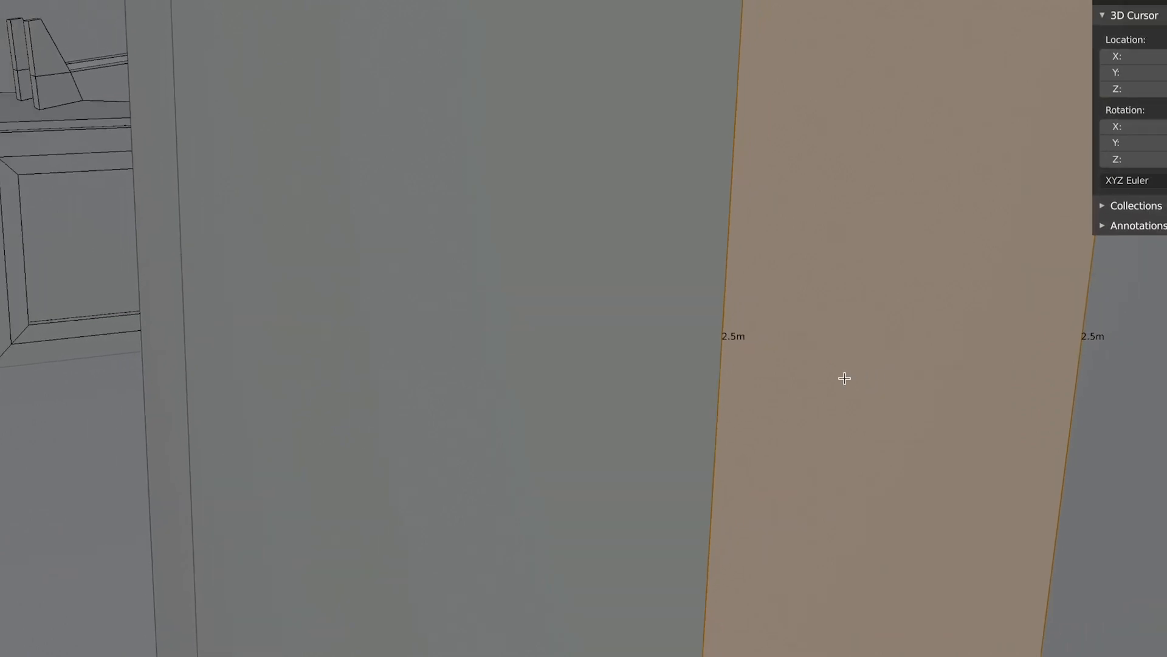
scroll(845, 378, "down", 5)
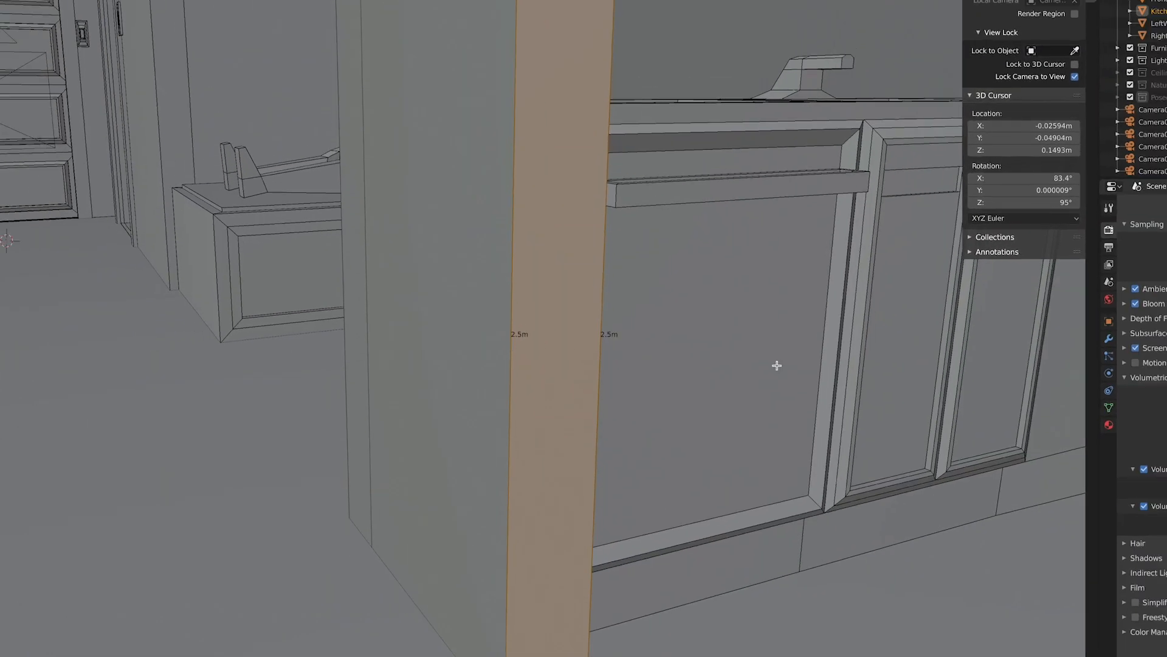
middle_click_drag(596, 294, 511, 300, "shift")
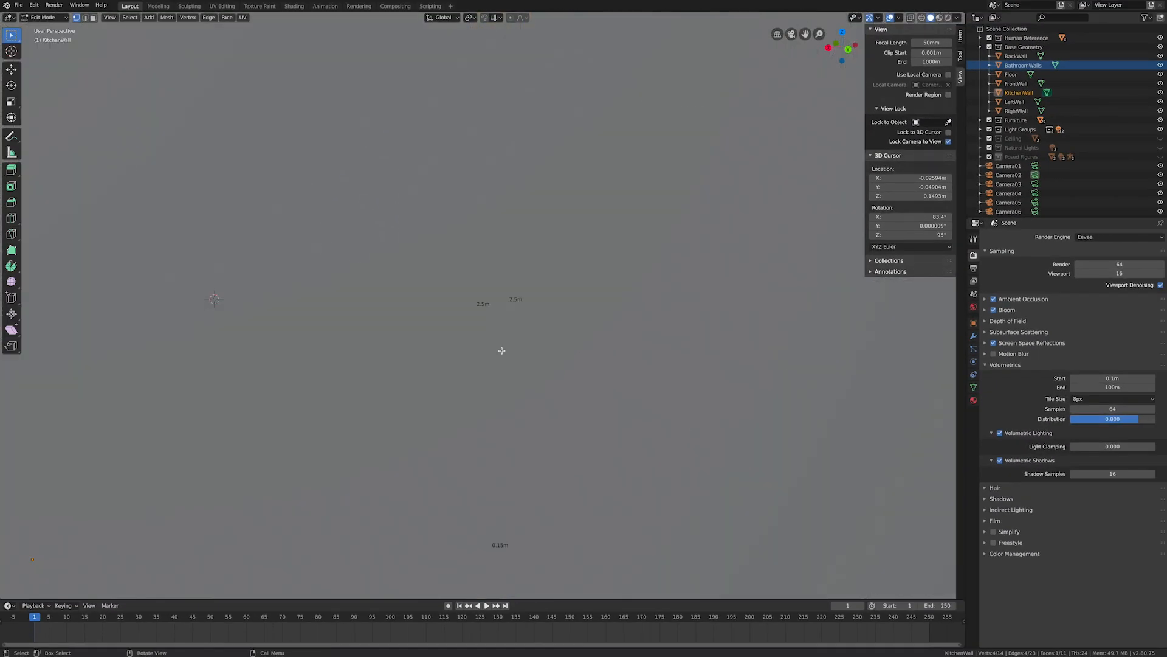
- Check the edge lengths of the kitchen wall's broad end face and two top faces in face selection, and return to Object Mode
key("alt+a")
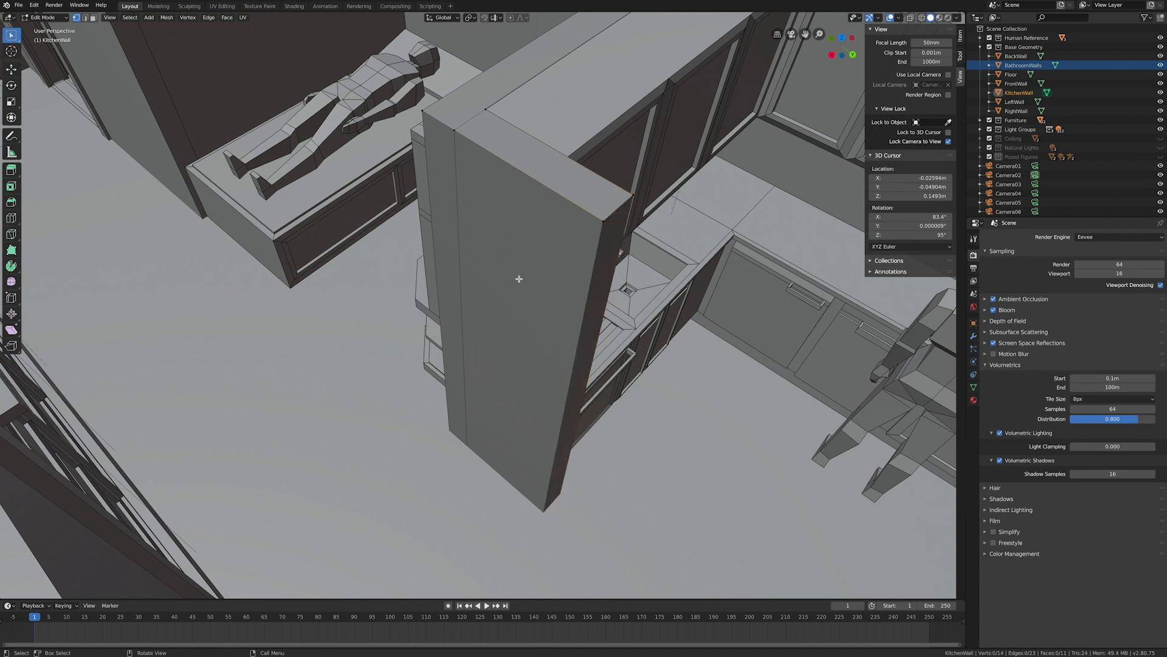
key("3")
left_click(538, 306)
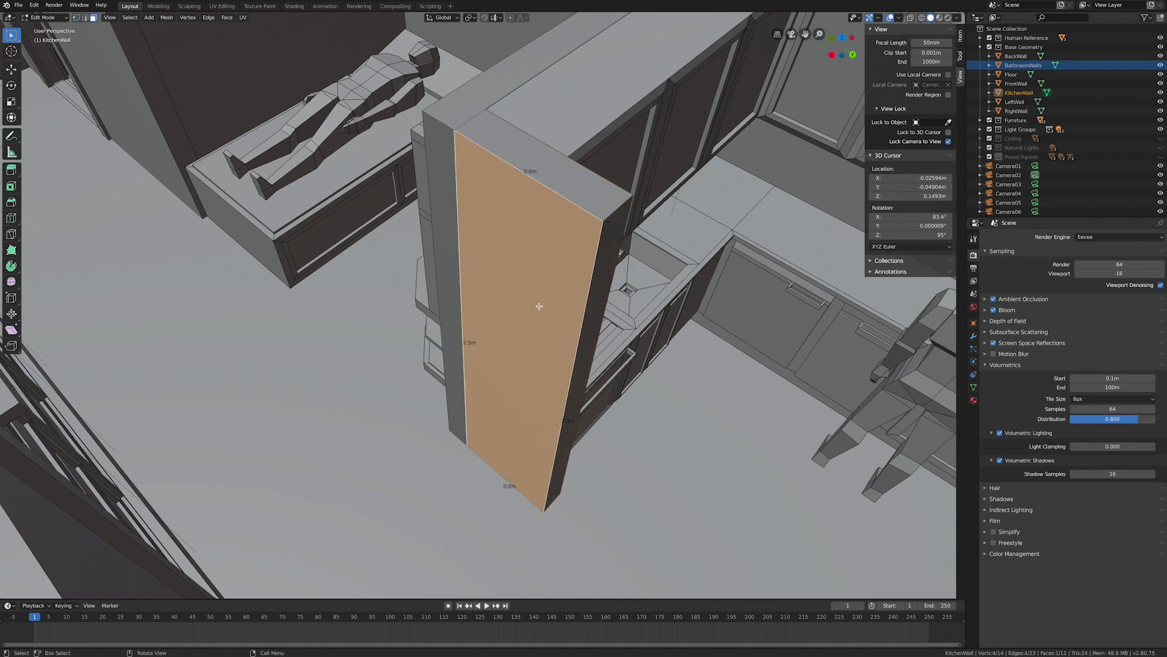
left_click(571, 188)
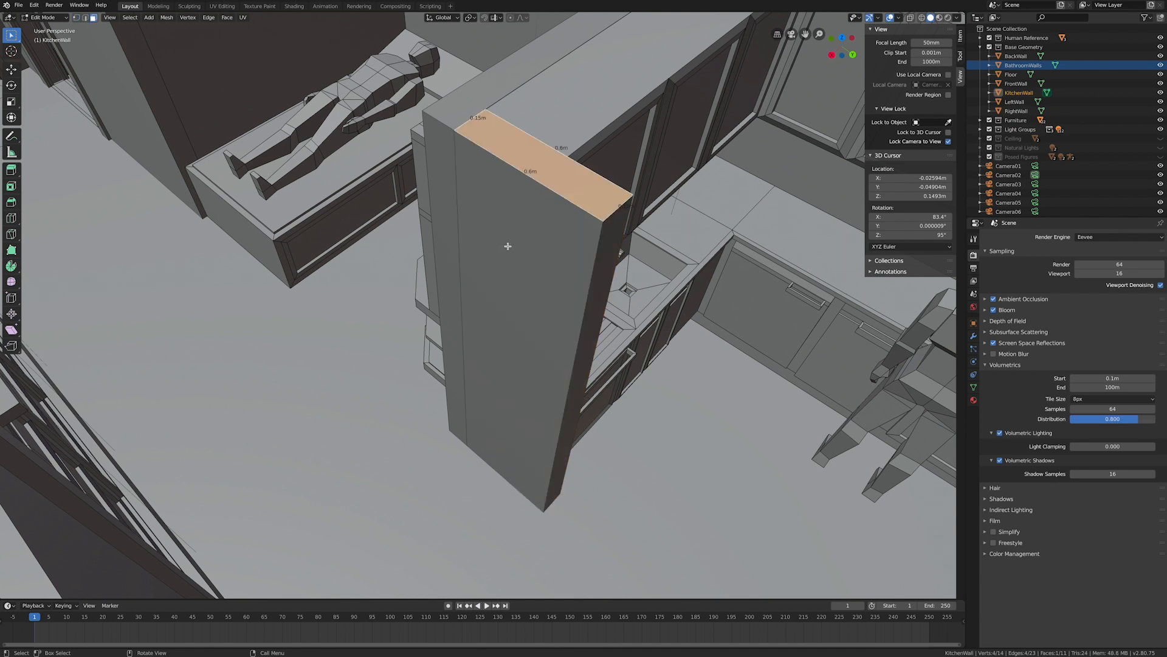
left_click(496, 85)
middle_click_drag(443, 198, 491, 200)
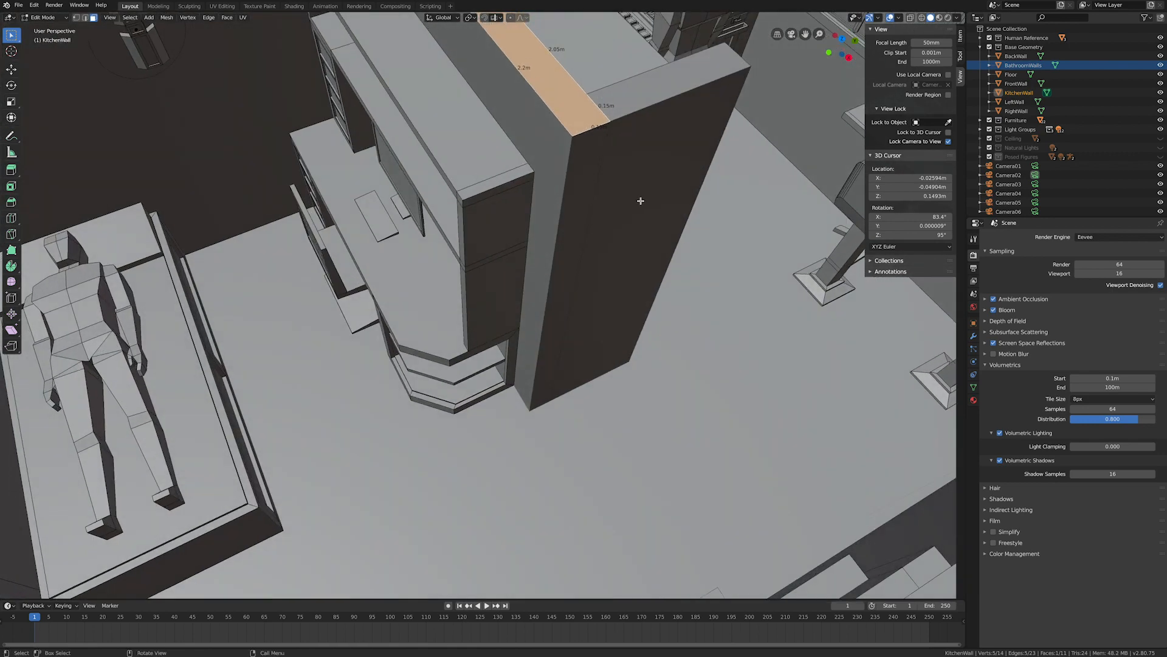
middle_click_drag(682, 193, 484, 343)
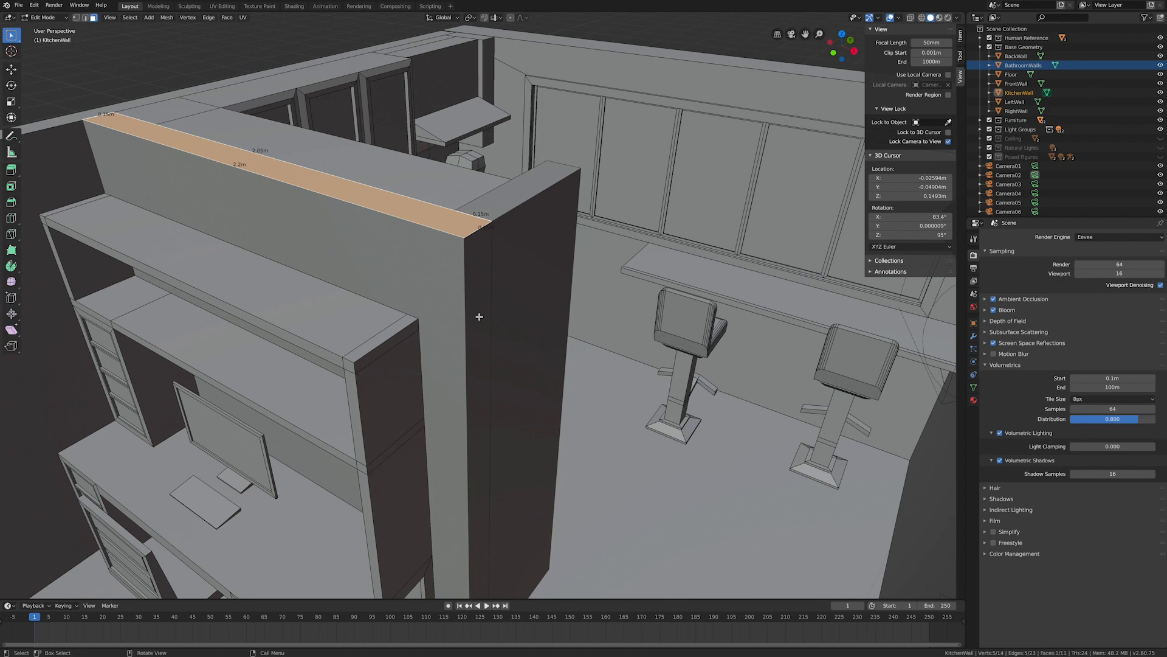
key("Tab")
- Reopen the kitchen wall in Edit Mode and switch the Edge Length measurement overlay off and back on
middle_click_drag(671, 286, 581, 290)
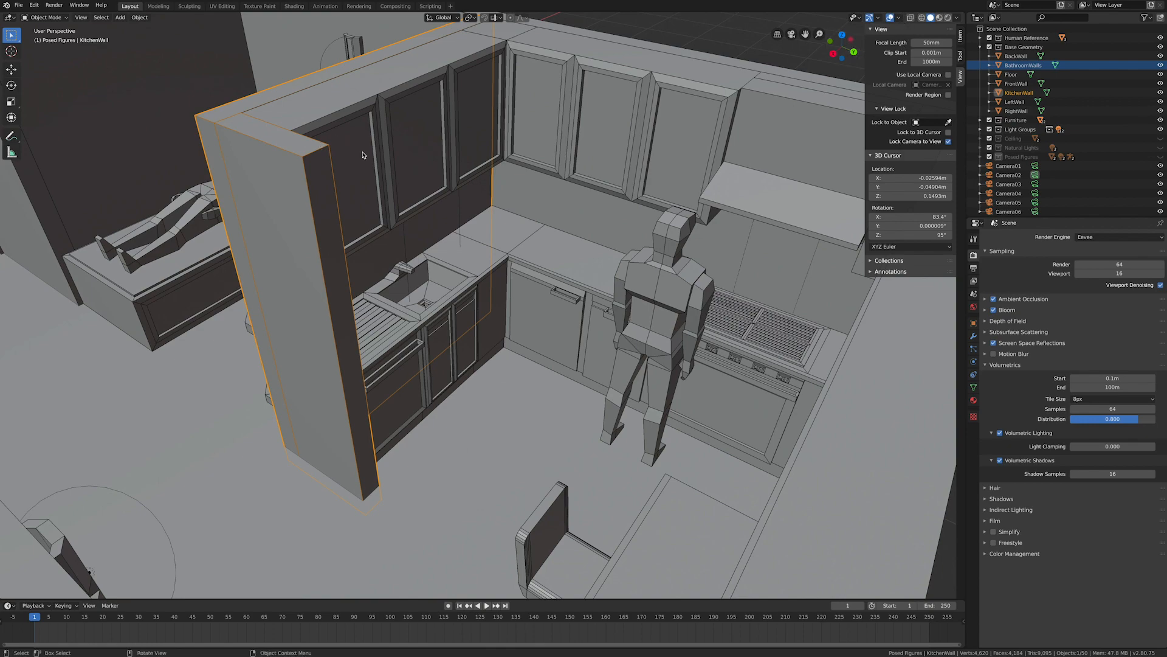
key("Tab")
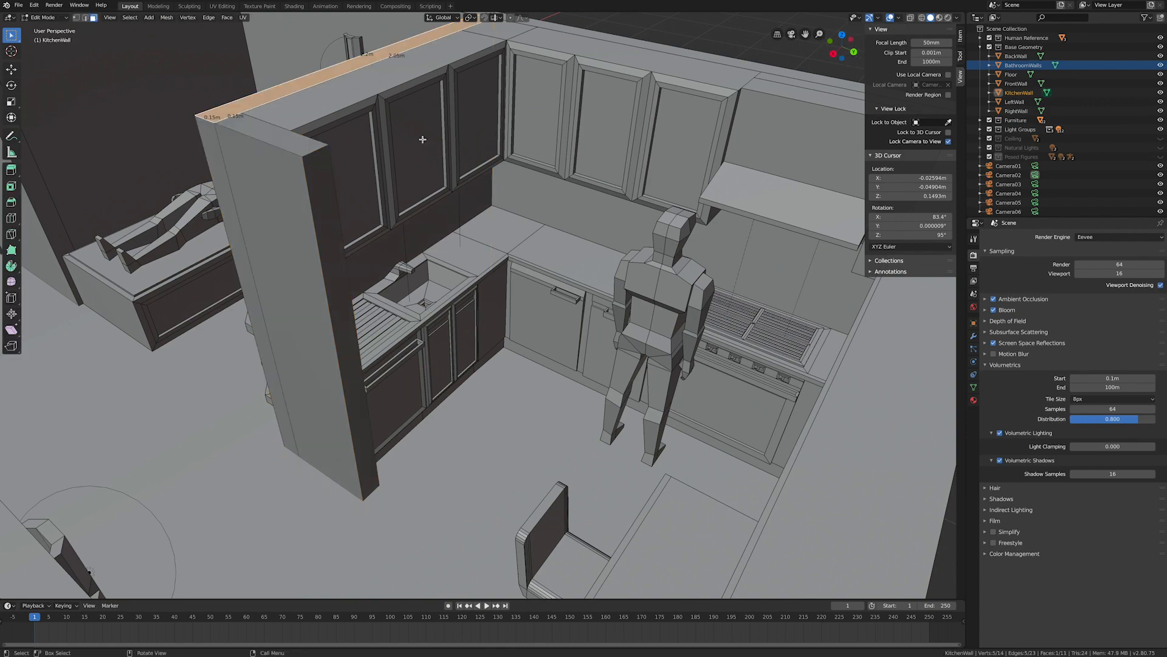
left_click(899, 18)
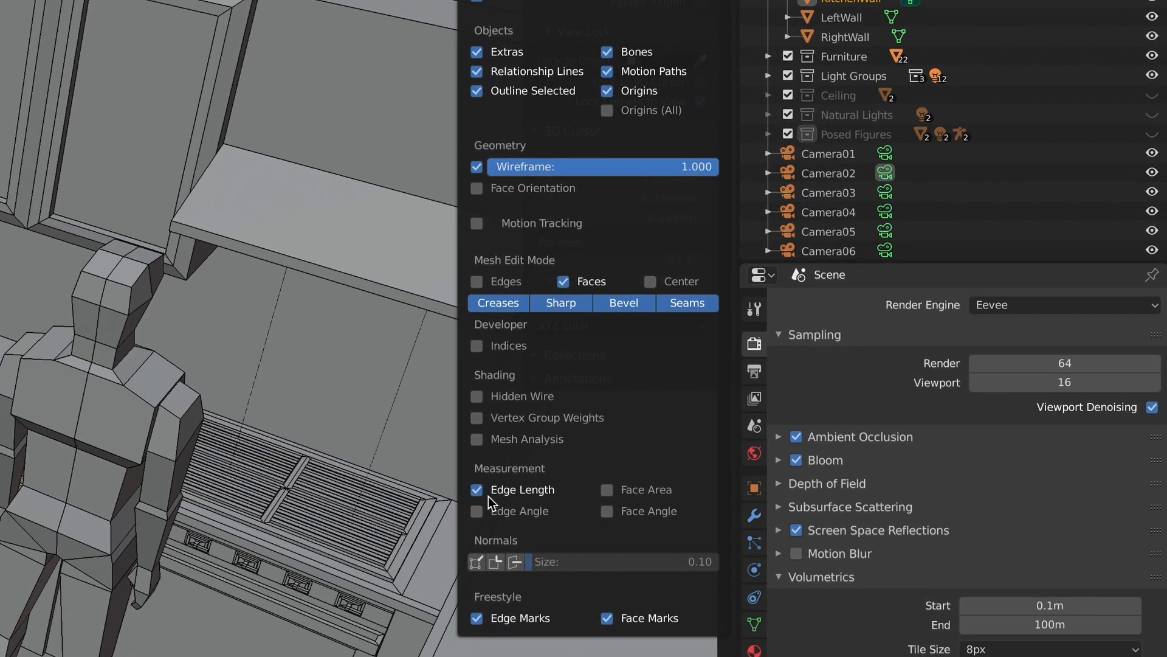
left_click(479, 494)
left_click(480, 492)
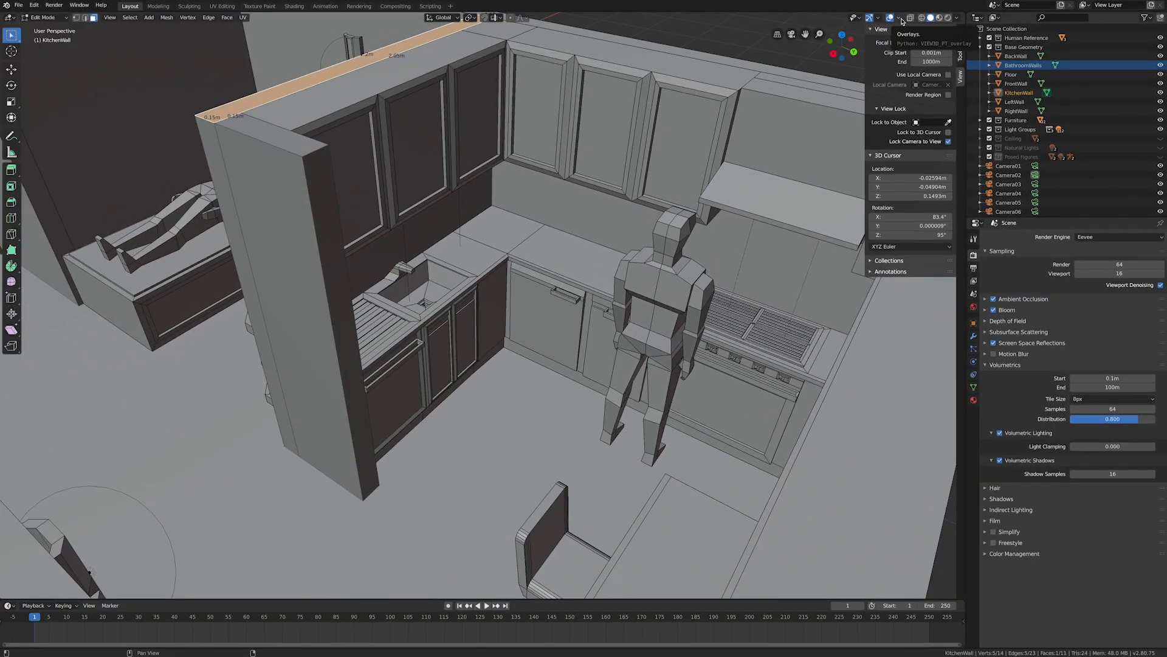
- Return to Object Mode and change the viewport to Rendered shading
key("Tab")
mouse_move(279, 206)
middle_mouse_down()
mouse_move(371, 204)
mouse_move(281, 206)
middle_mouse_up()
middle_click_drag(539, 277, 411, 249, "shift")
scroll(410, 249, "down", 4)
mouse_move(496, 238)
middle_mouse_down()
mouse_move(414, 237)
mouse_move(509, 262)
mouse_move(492, 261)
middle_mouse_up()
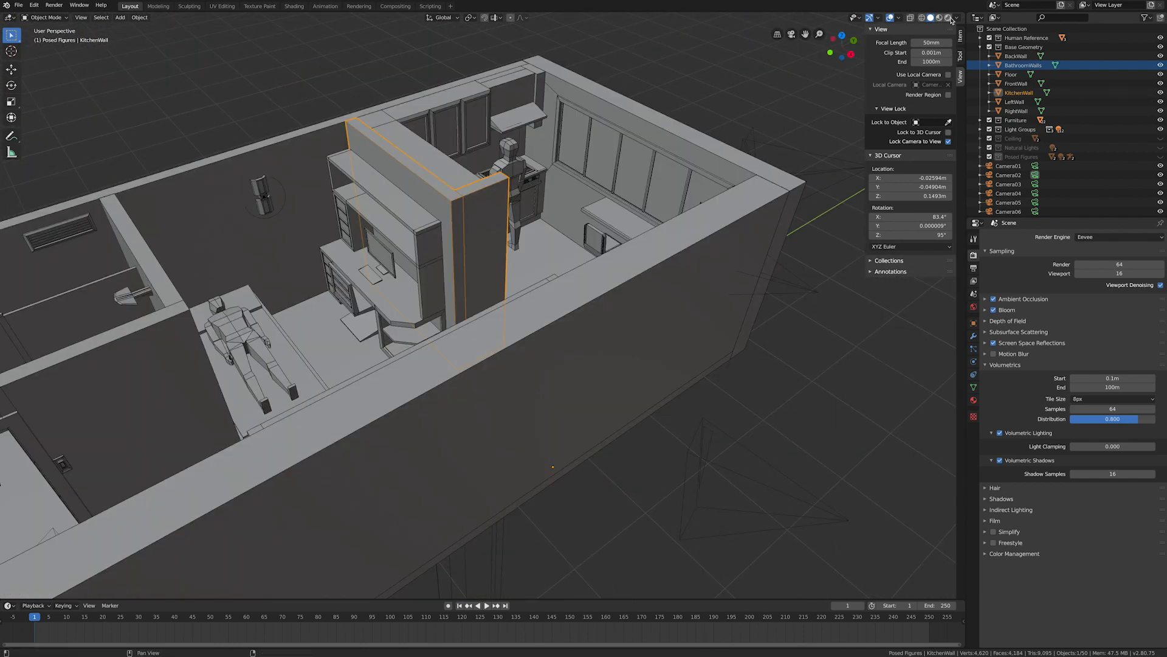
left_click(949, 18)
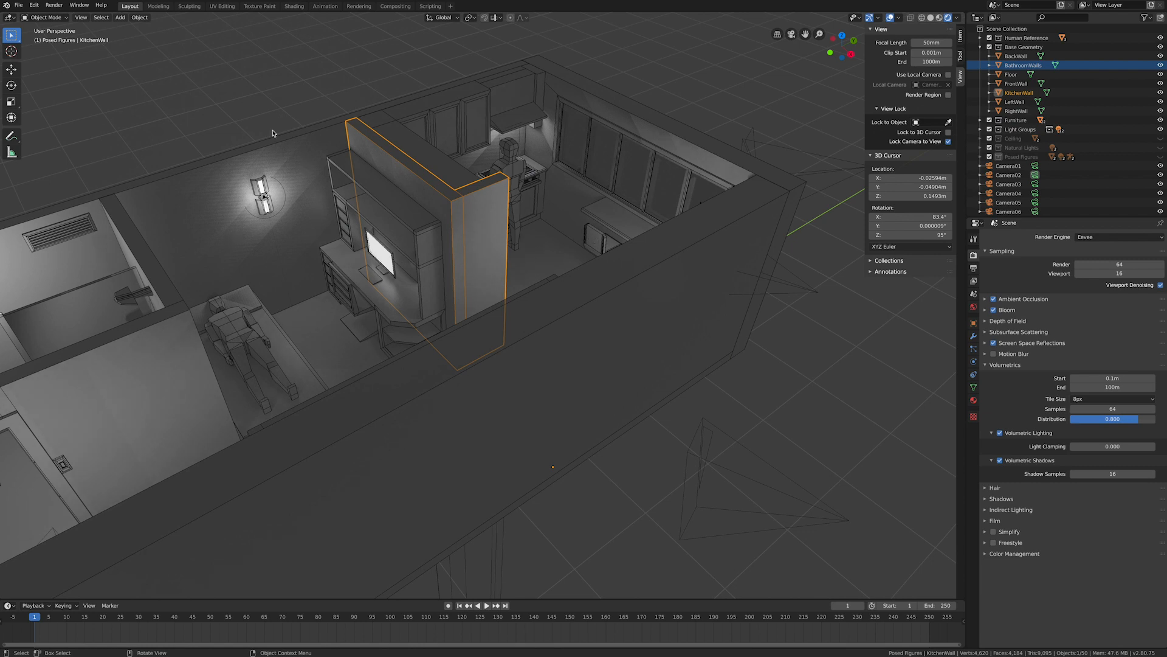
- Clear the selection and hide the viewport sidebar to examine the rendered lighting across the rooms
left_click(282, 108)
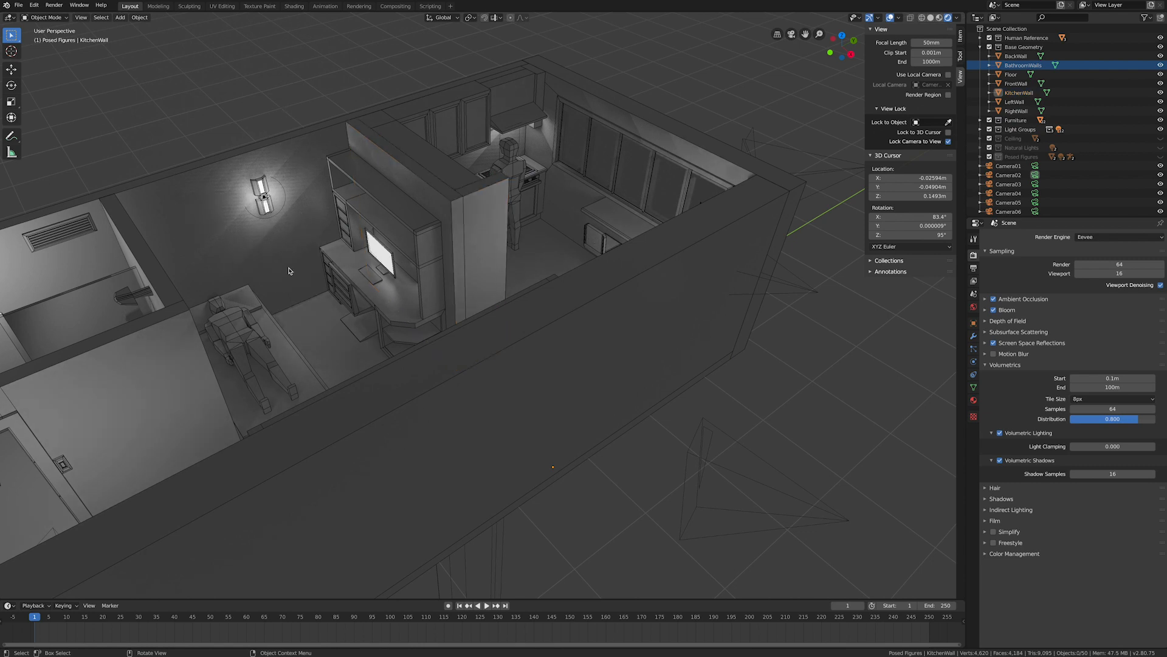
middle_click_drag(342, 279, 548, 271, "shift")
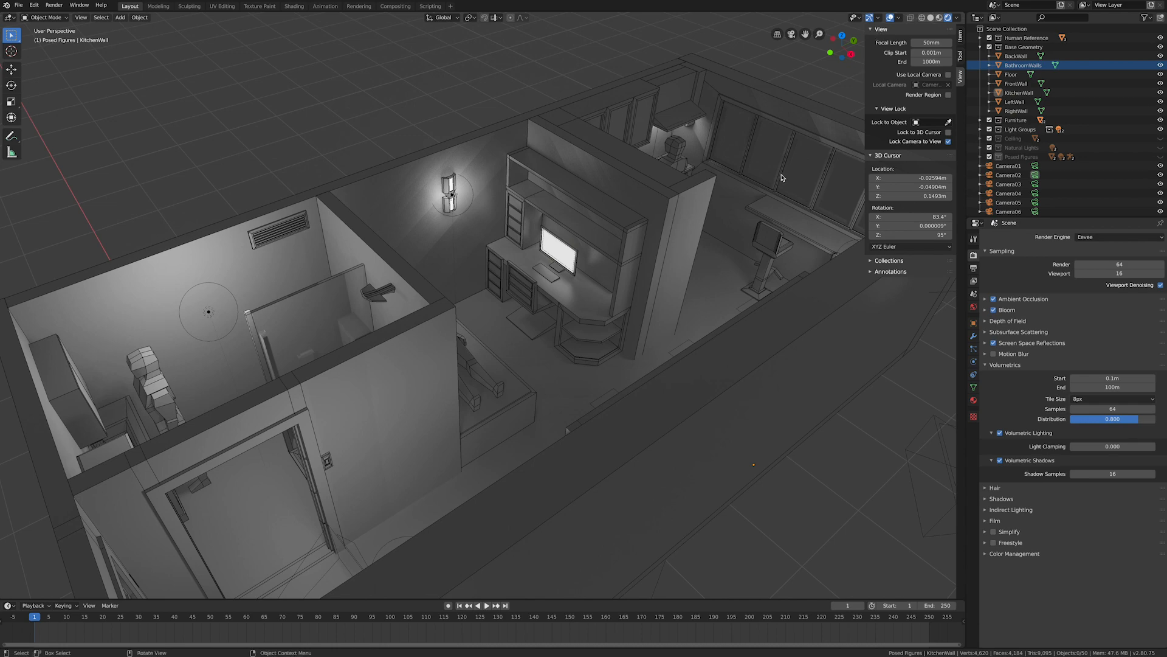
key("n")
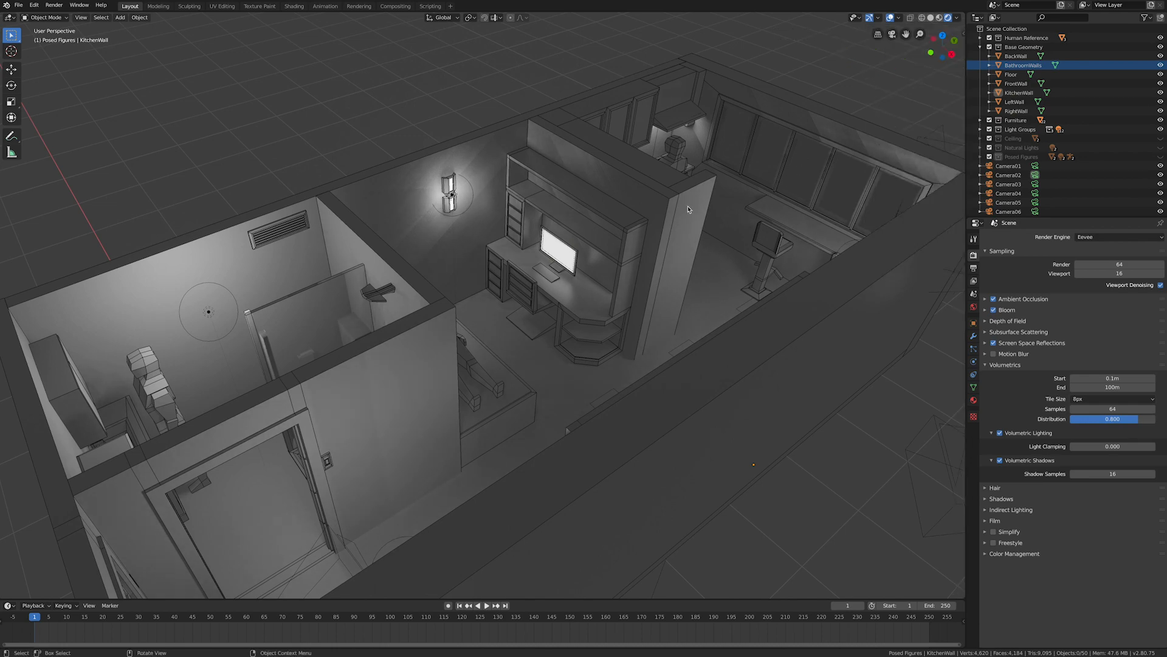
middle_click_drag(685, 210, 634, 215)
scroll(635, 215, "up", 8)
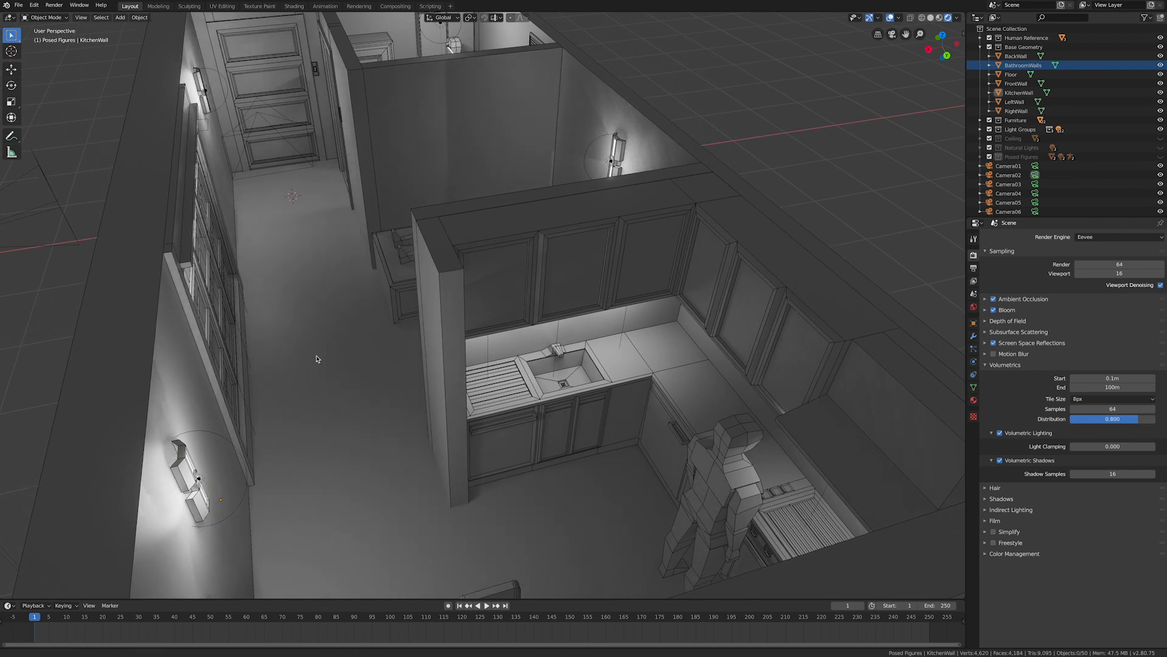
scroll(377, 383, "up", 3)
middle_click_drag(400, 407, 403, 411, "shift")
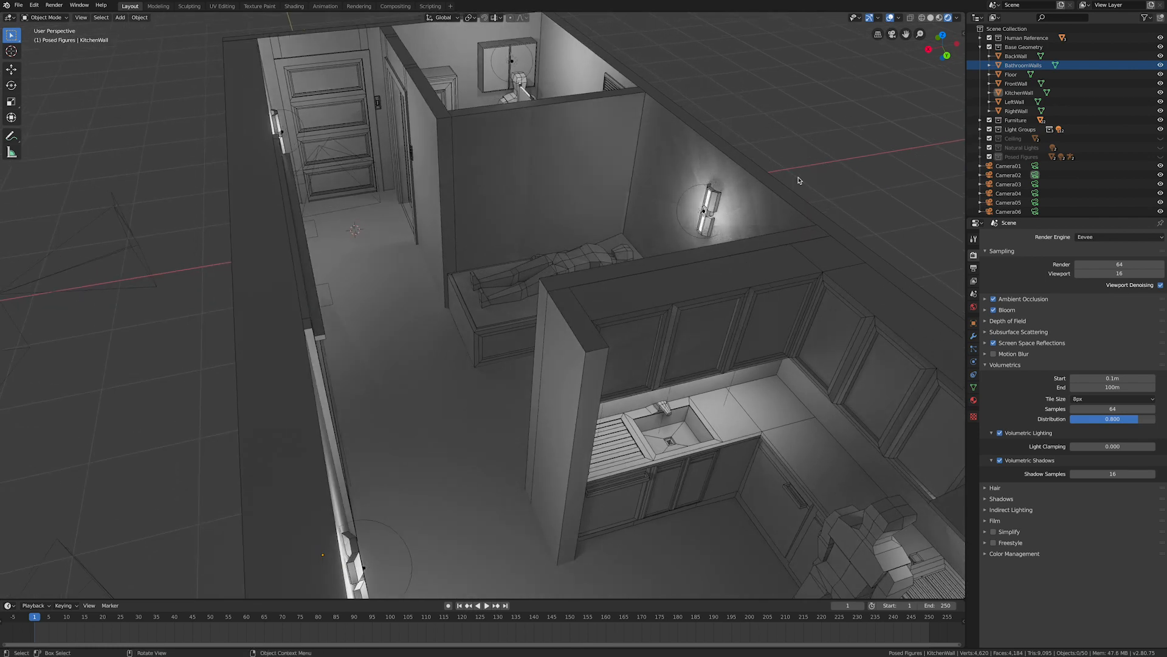
- Make Camera01 the active scene camera and look through it
left_click(1008, 168)
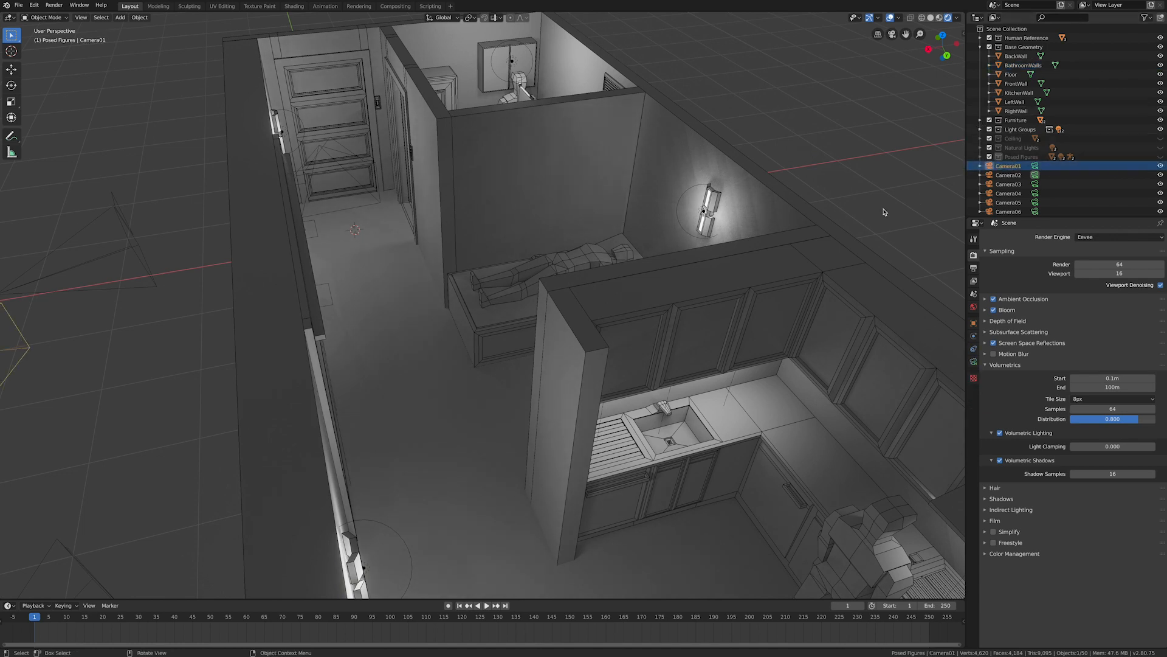
key("ctrl+KP_0")
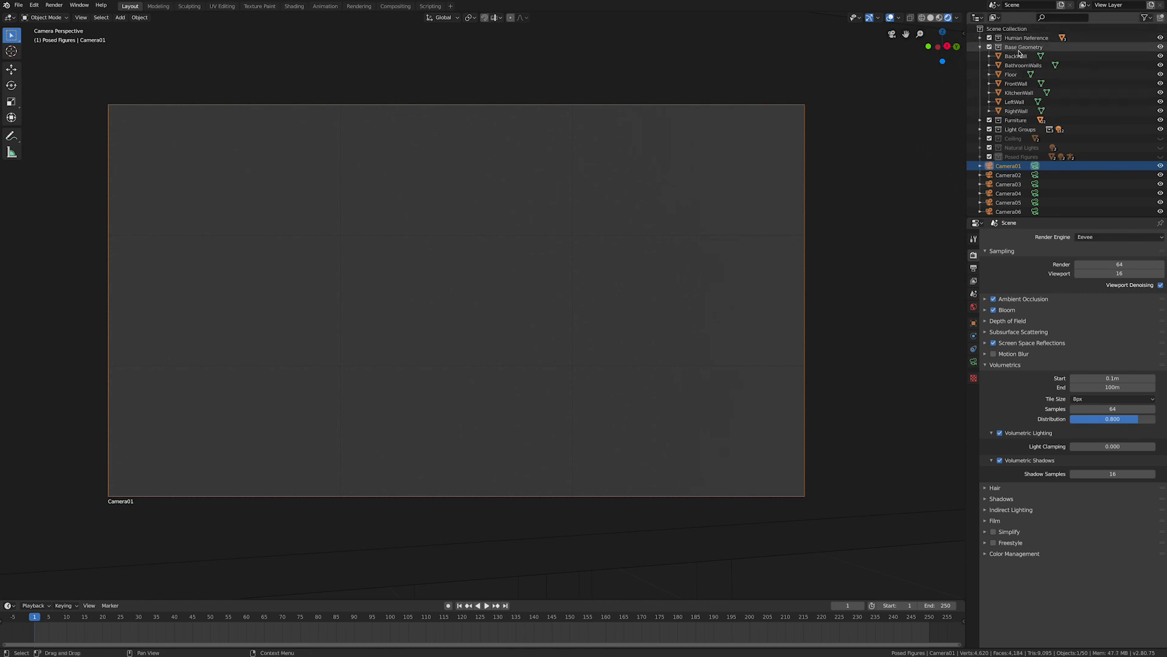
- Try hiding BackWall and BathroomWalls in turn while looking through Camera01, undoing each change
left_click(1161, 56)
key("ctrl+z")
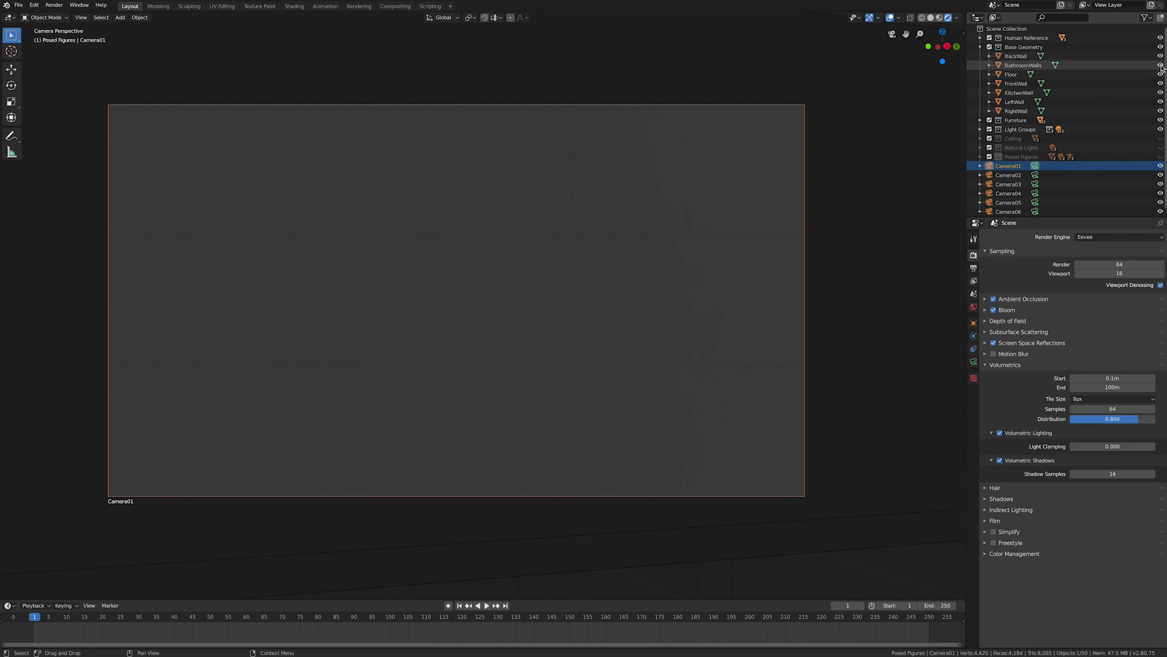
left_click(1161, 65)
key("ctrl+z")
- Leave the camera view for a free perspective view showing Camera01 outside the room
key("KP_0")
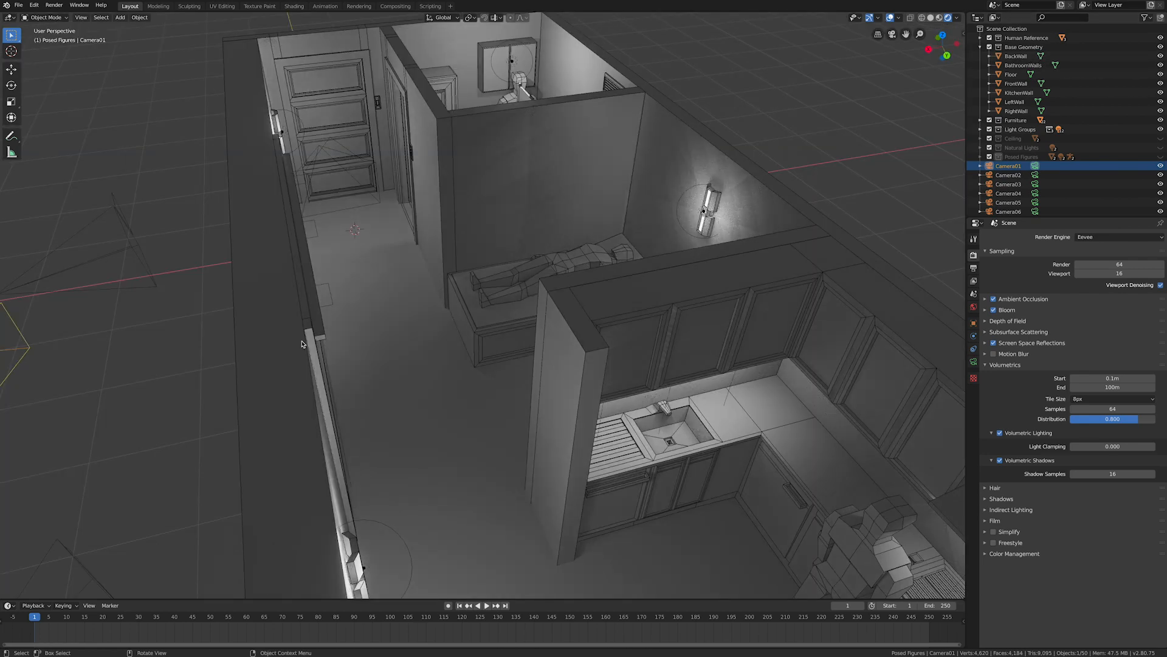
scroll(399, 359, "down", 3)
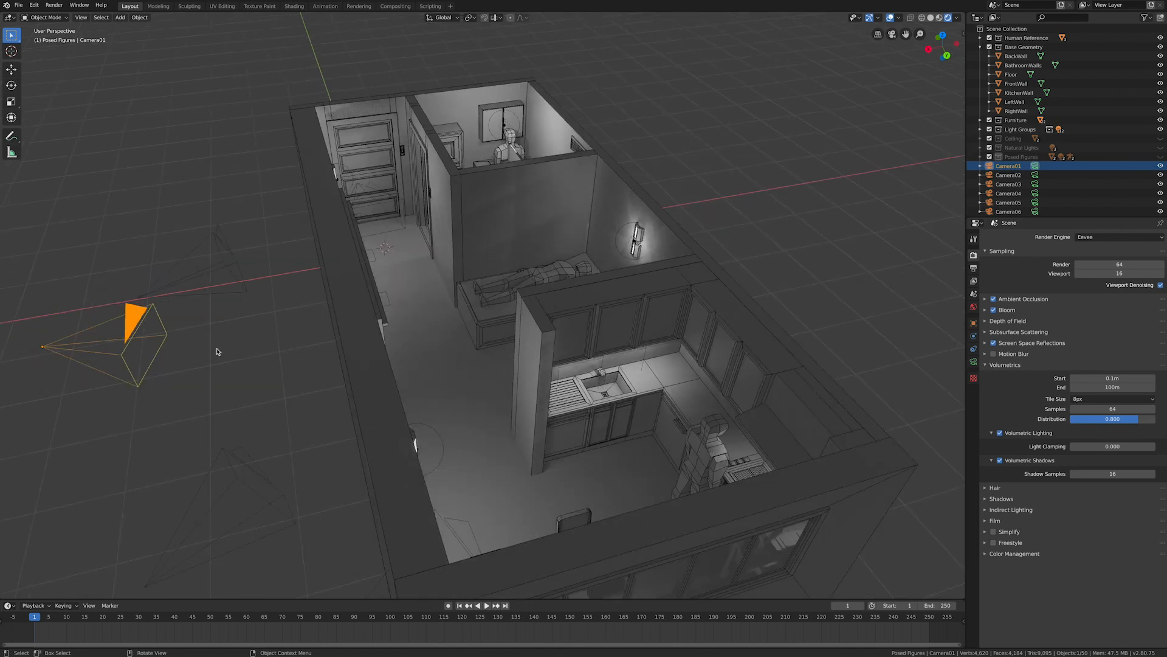
- Hide RightWall, look through Camera01, and hide the Human Reference collection
left_click(355, 349)
left_click(1160, 111)
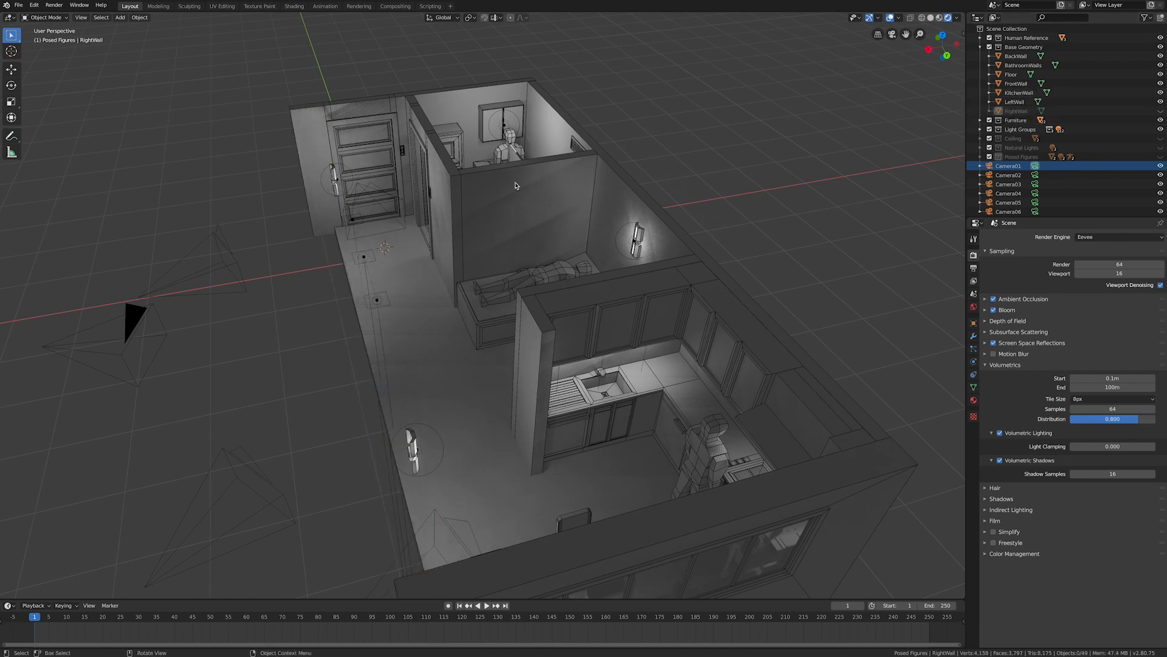
left_click(1011, 168)
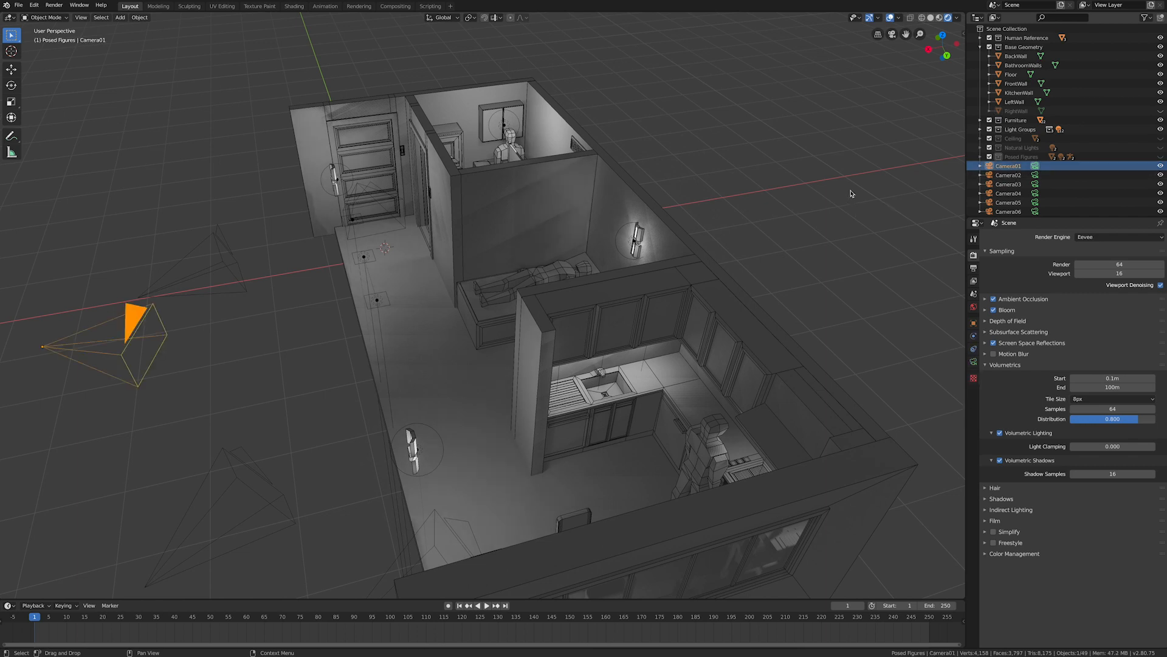
key("ctrl+KP_0")
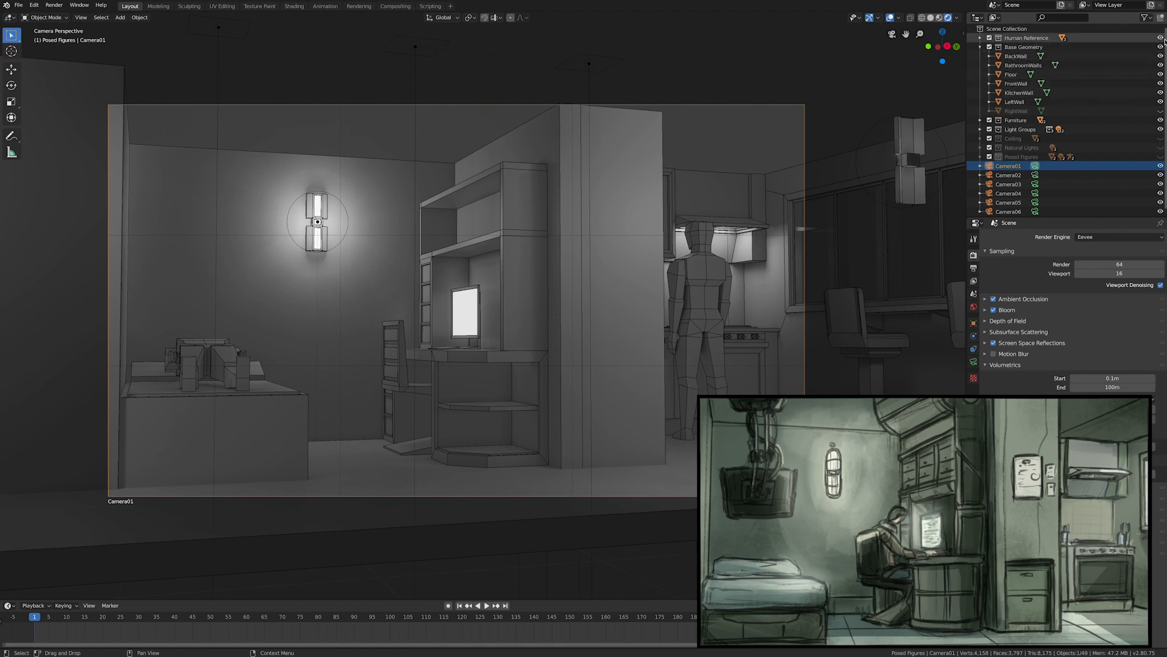
left_click(1161, 38)
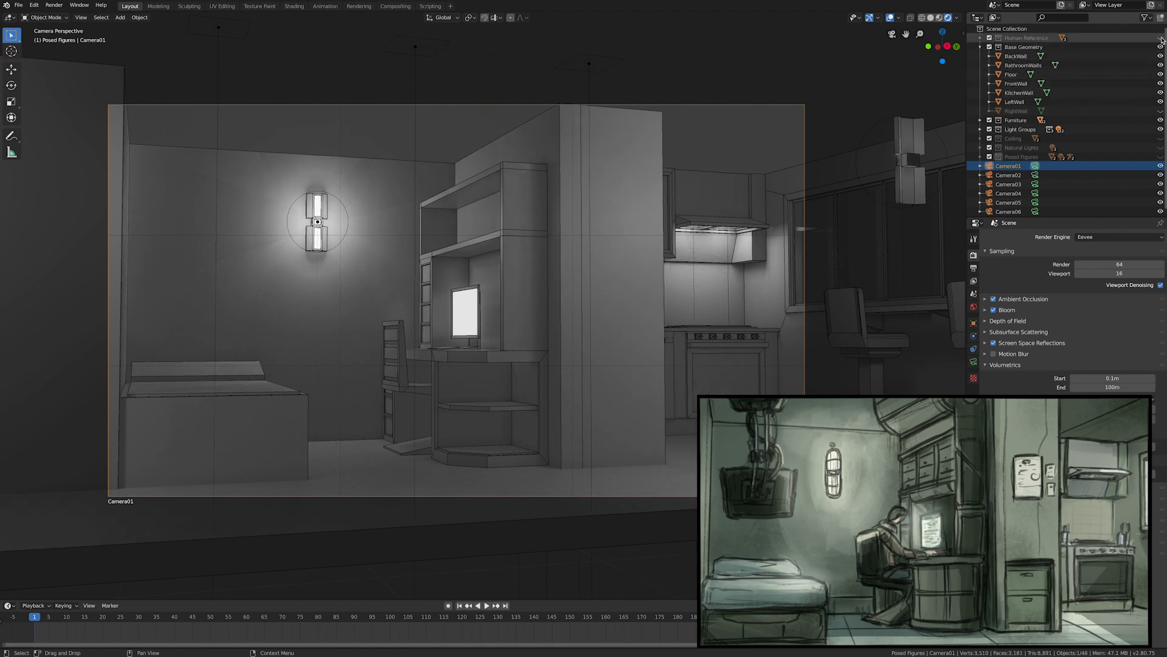
- Look through Camera02 as the active camera, and switch to Camera03 with RightWall and the Ceiling collection shown
left_click(1013, 176)
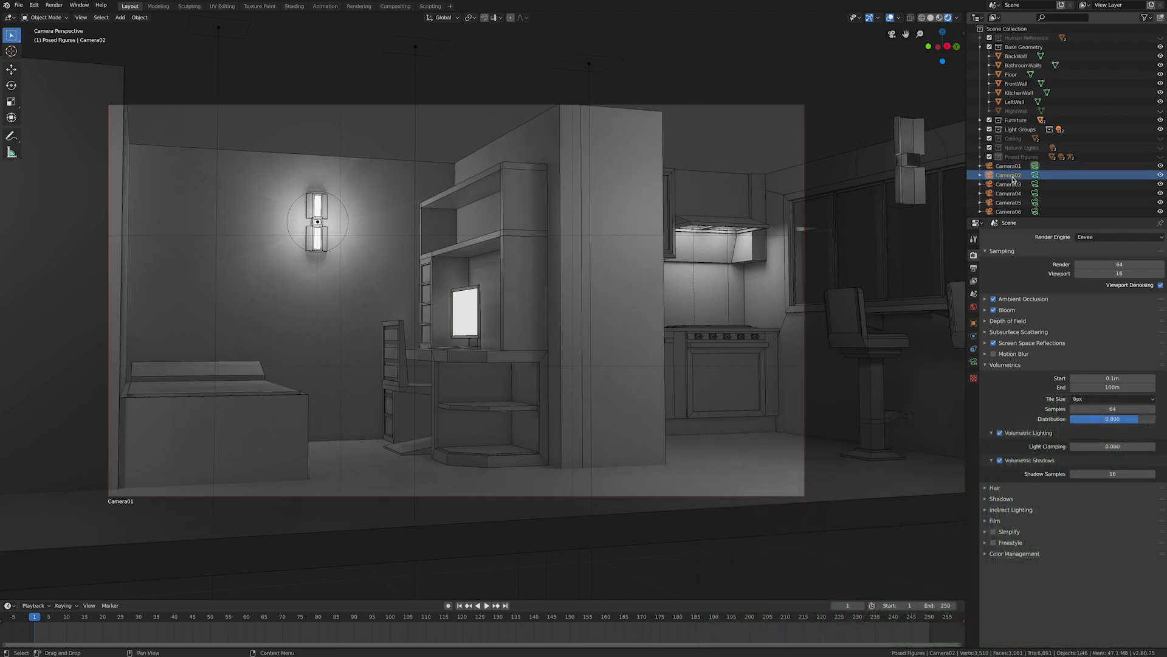
key("ctrl+KP_0")
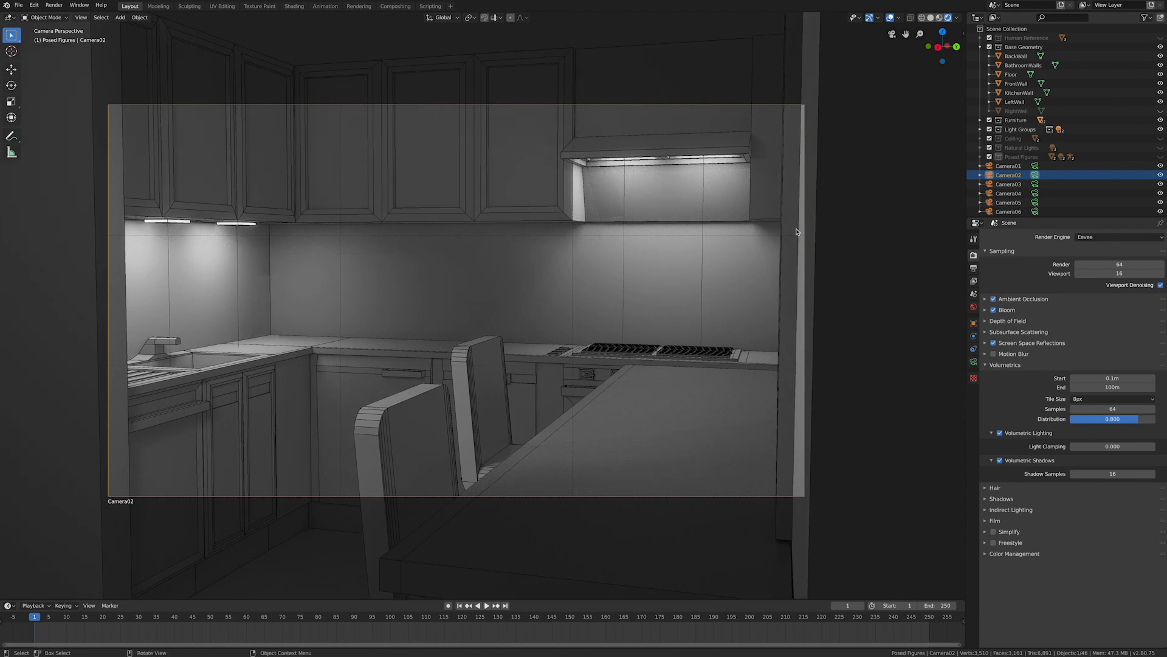
left_click(1008, 185)
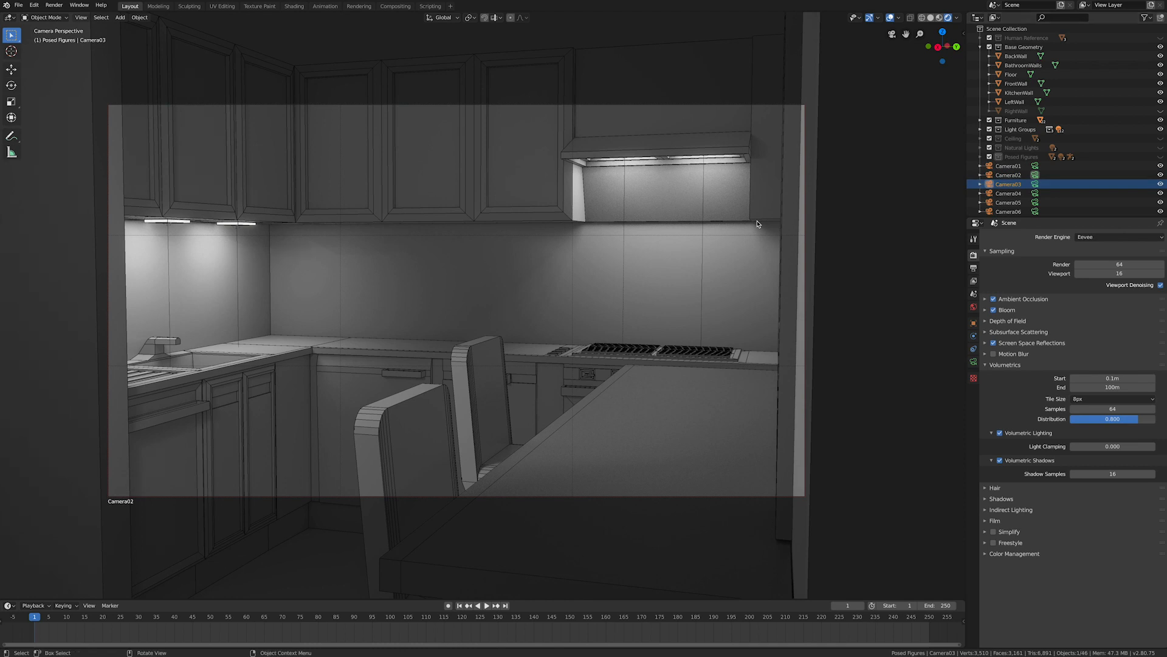
key("ctrl+KP_0")
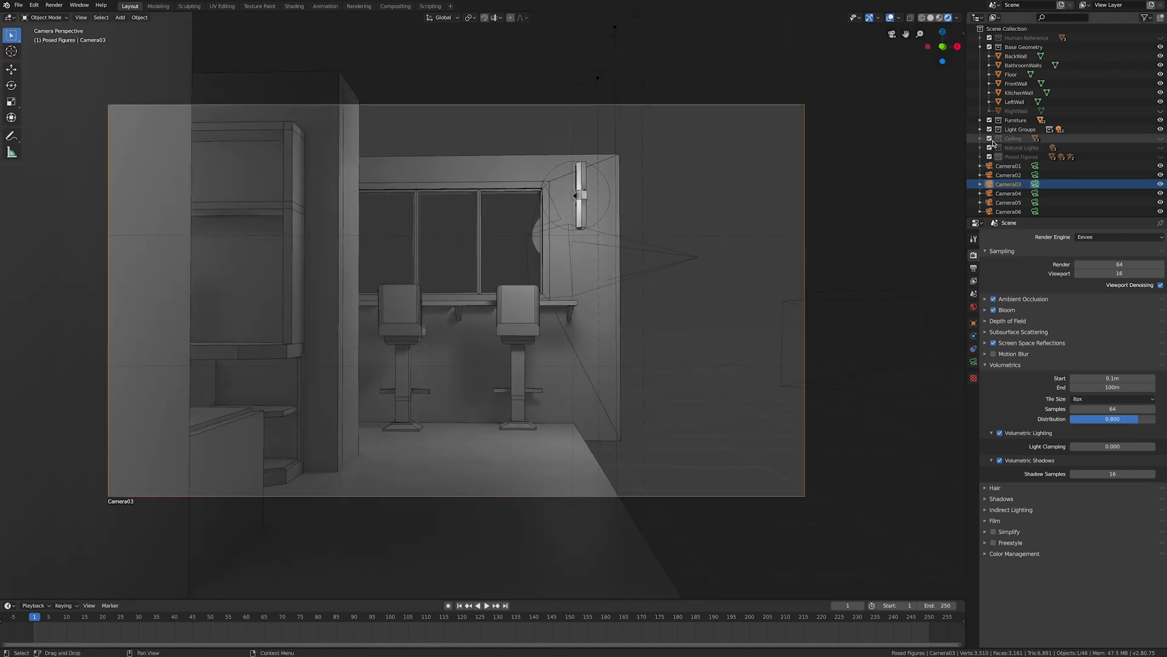
left_click(1160, 110)
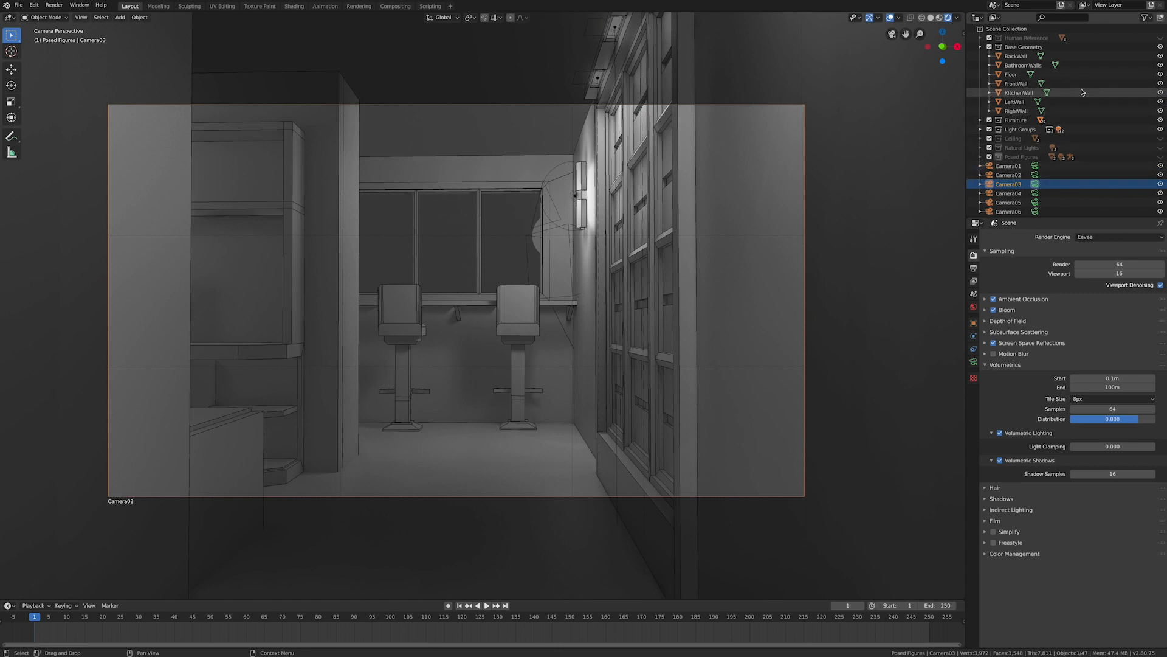
left_click(1160, 139)
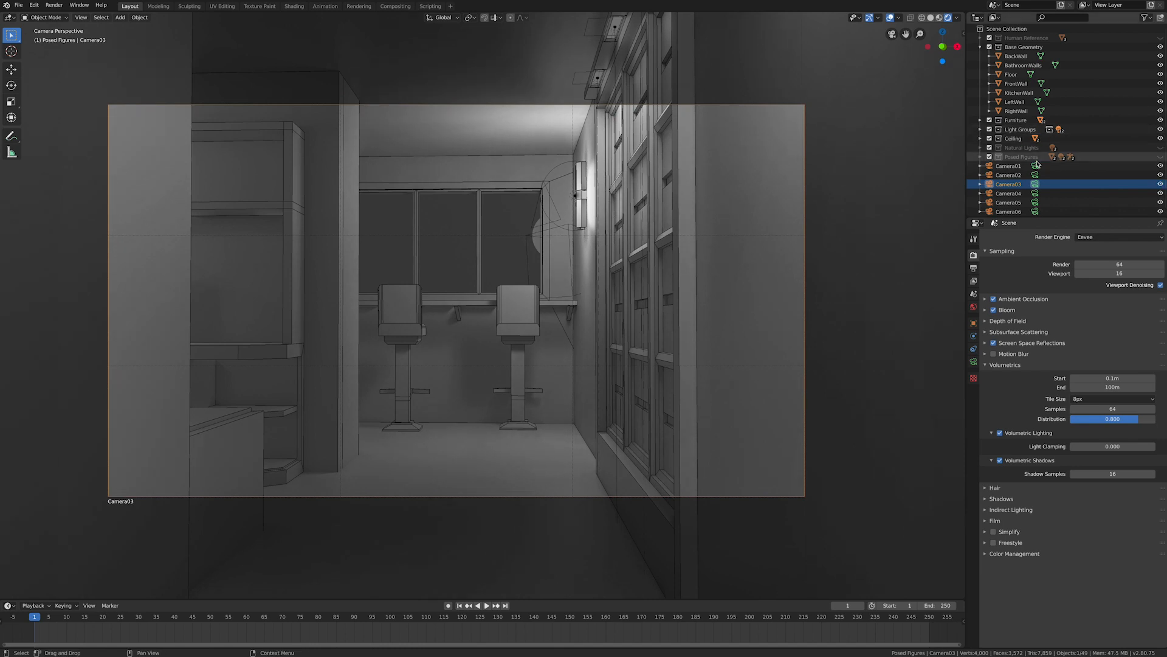
- Make Camera04 the active scene camera and hide RightWall to clear its view of the doorways
left_click(1008, 193)
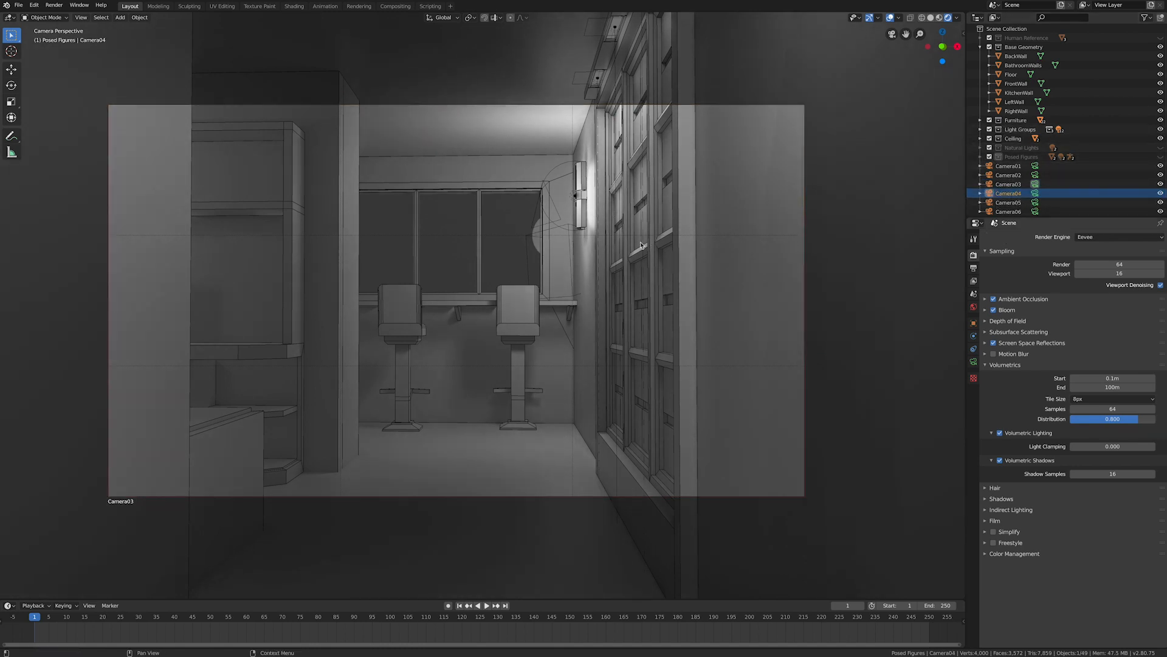
key("ctrl+KP_0")
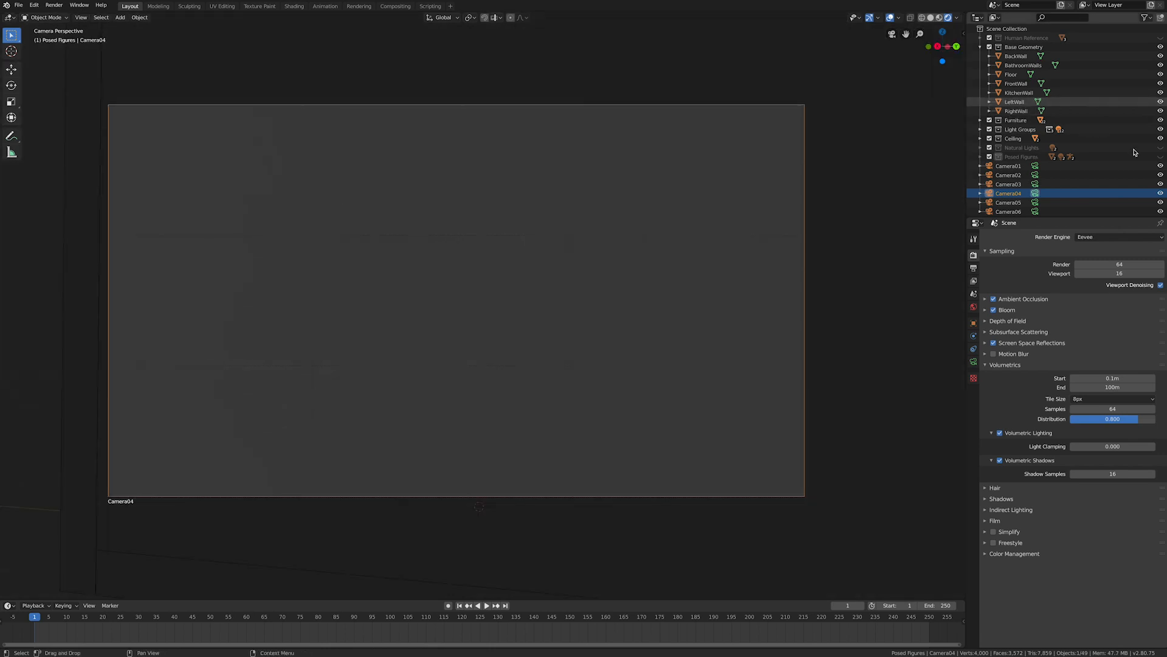
left_click(1160, 110)
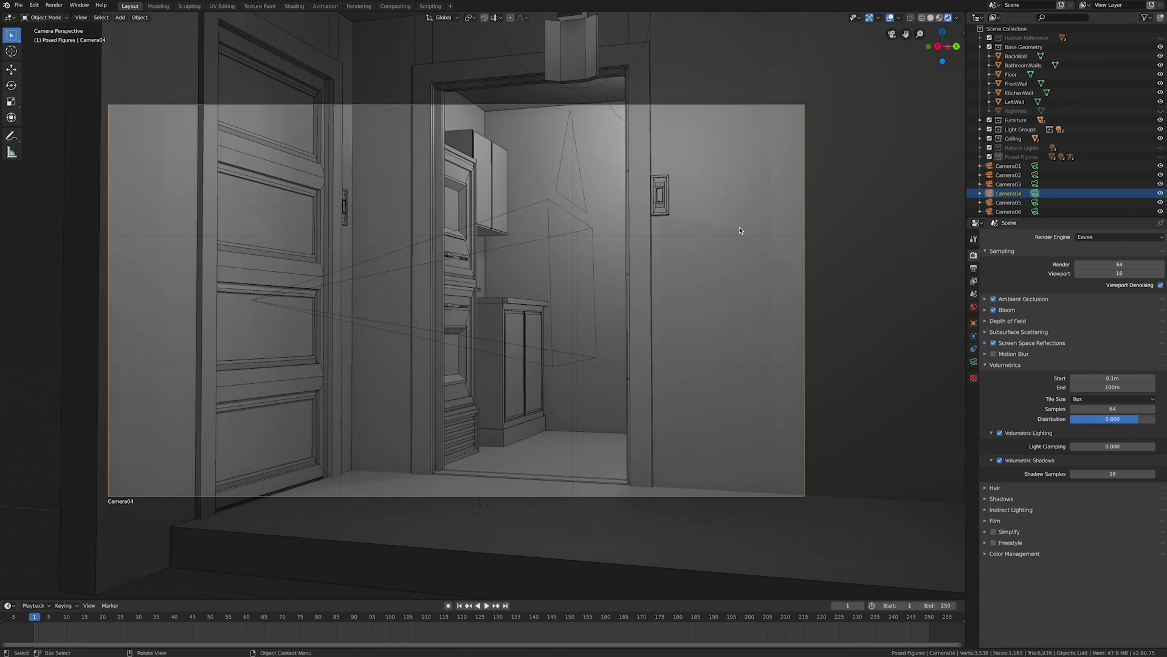
- Look through Camera05 as the active camera, and switch to Camera06 with BackWall hidden
left_click(1008, 203)
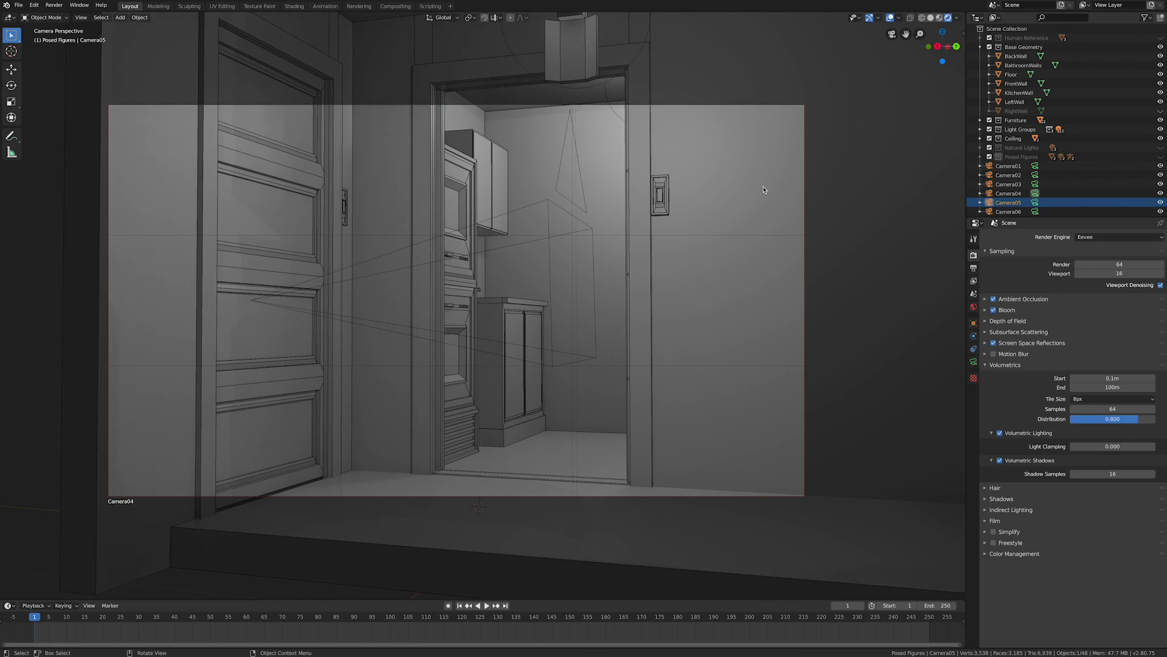
key("ctrl+KP_0")
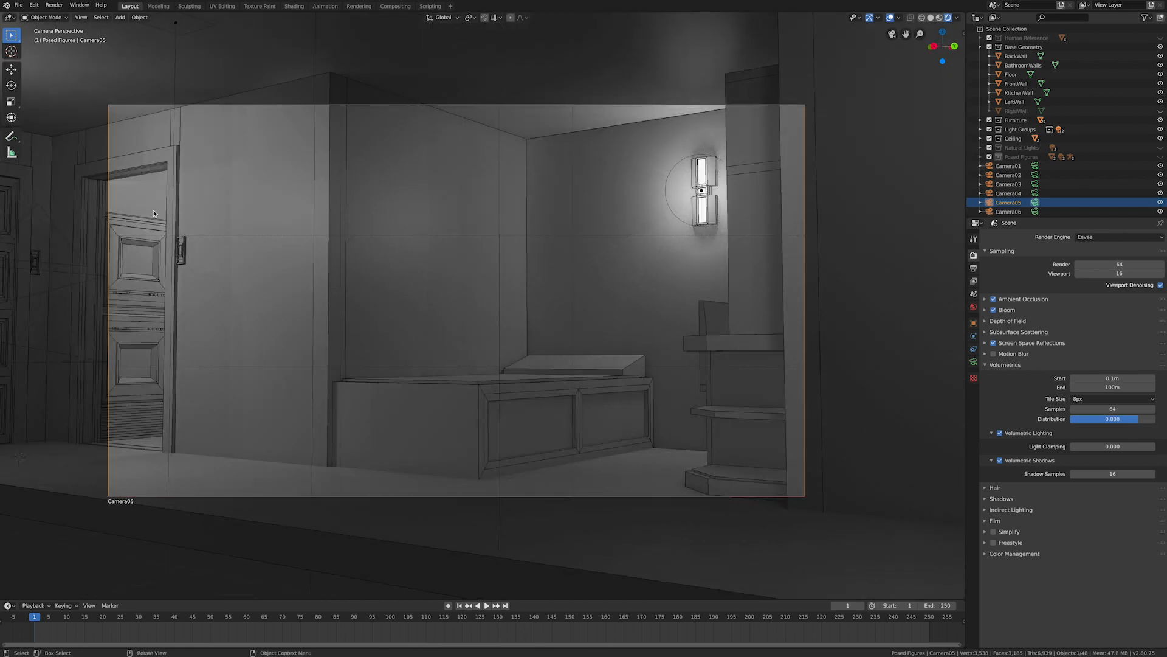
left_click(1009, 211)
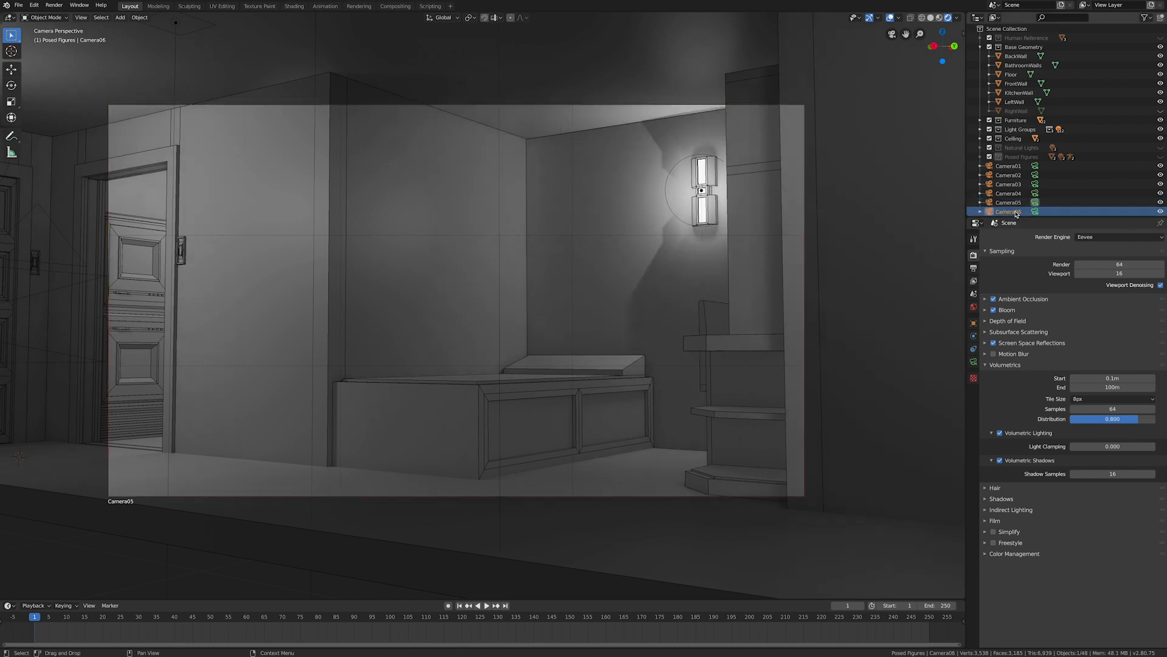
key("ctrl+KP_0")
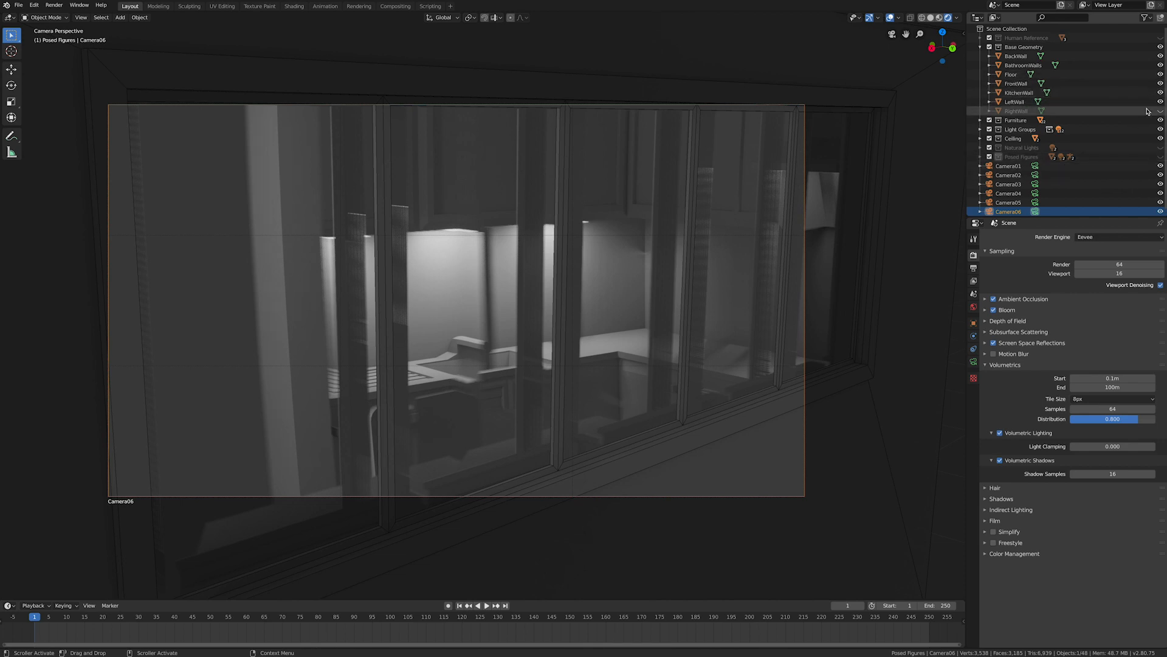
left_click(1161, 56)
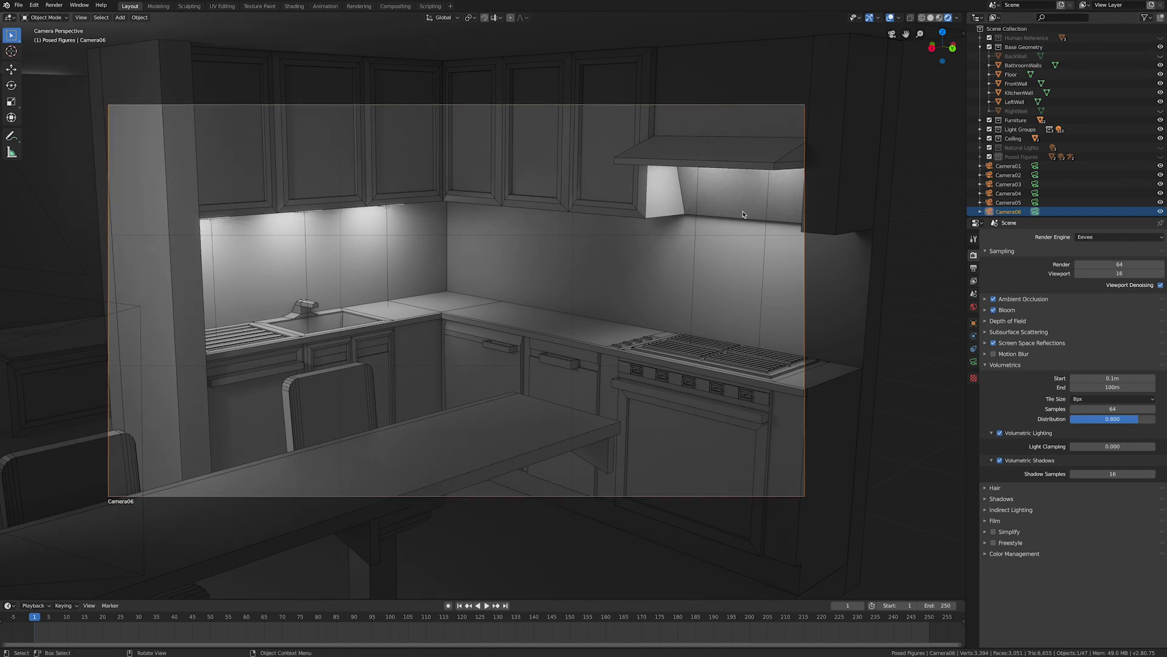
- Leave the camera view and examine the cutaway apartment interior from the side and the kitchen end
key("KP_0")
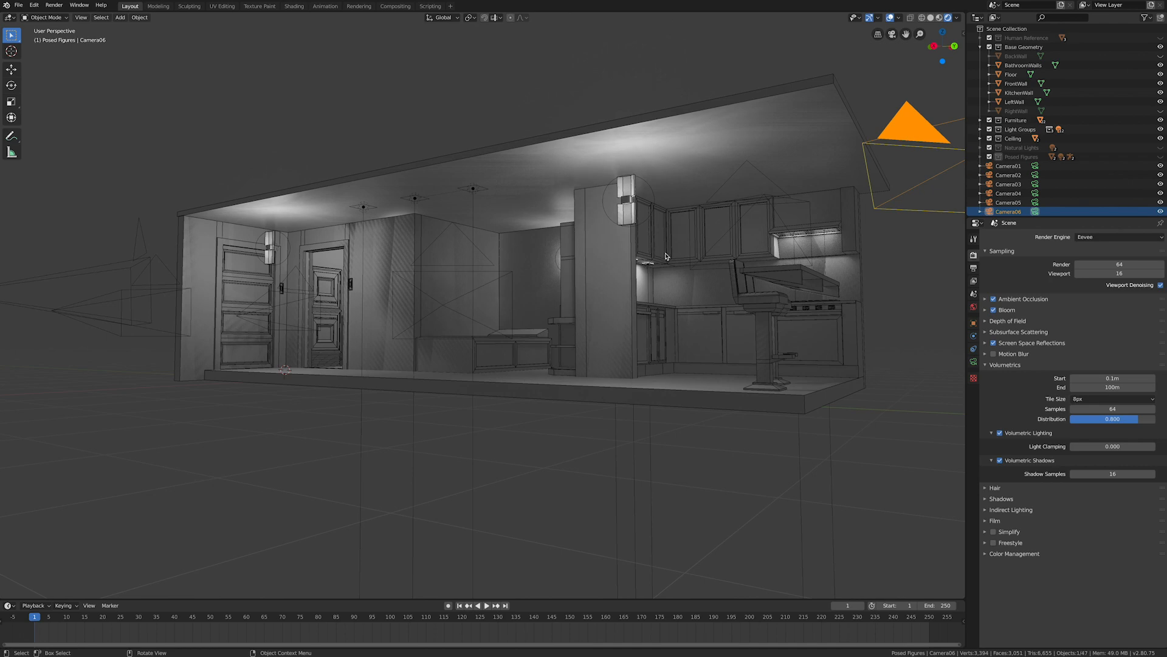
mouse_move(656, 263)
middle_mouse_down()
mouse_move(627, 260)
mouse_move(674, 263)
middle_mouse_up()
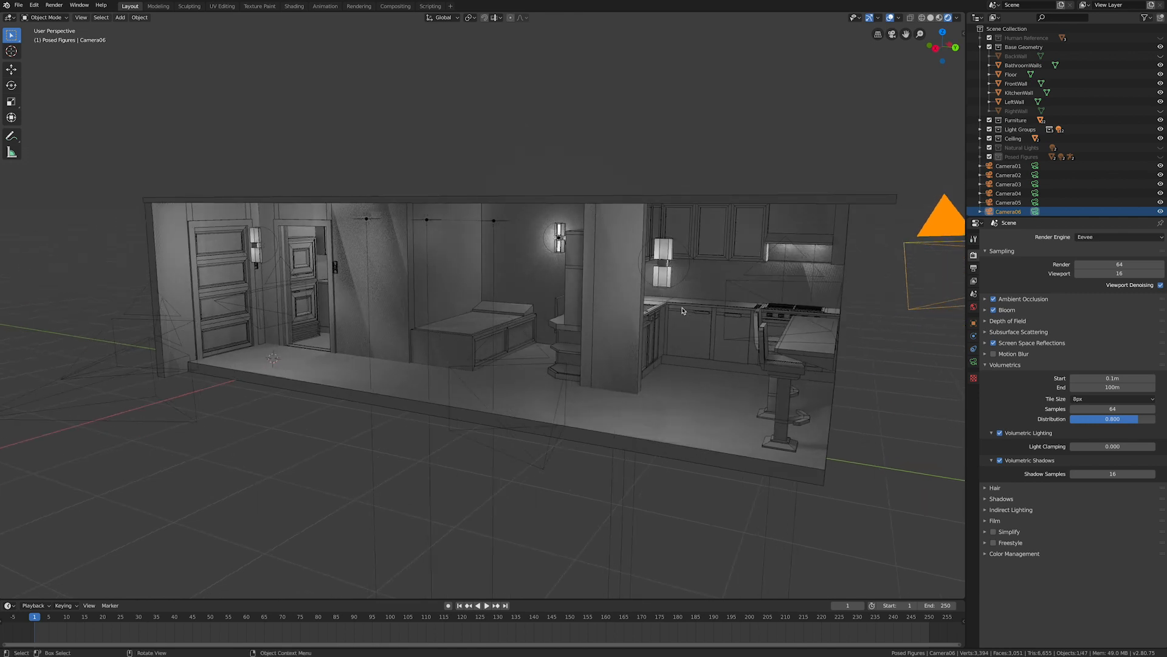
middle_click_drag(880, 331, 638, 344)
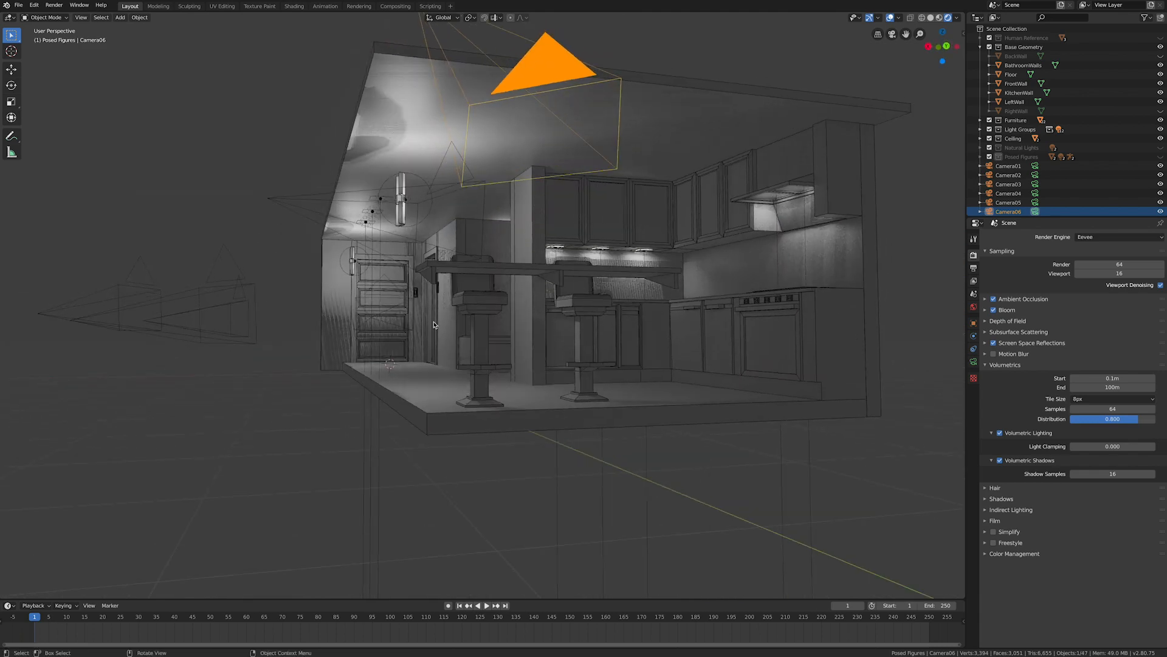
middle_click_drag(710, 338, 602, 316)
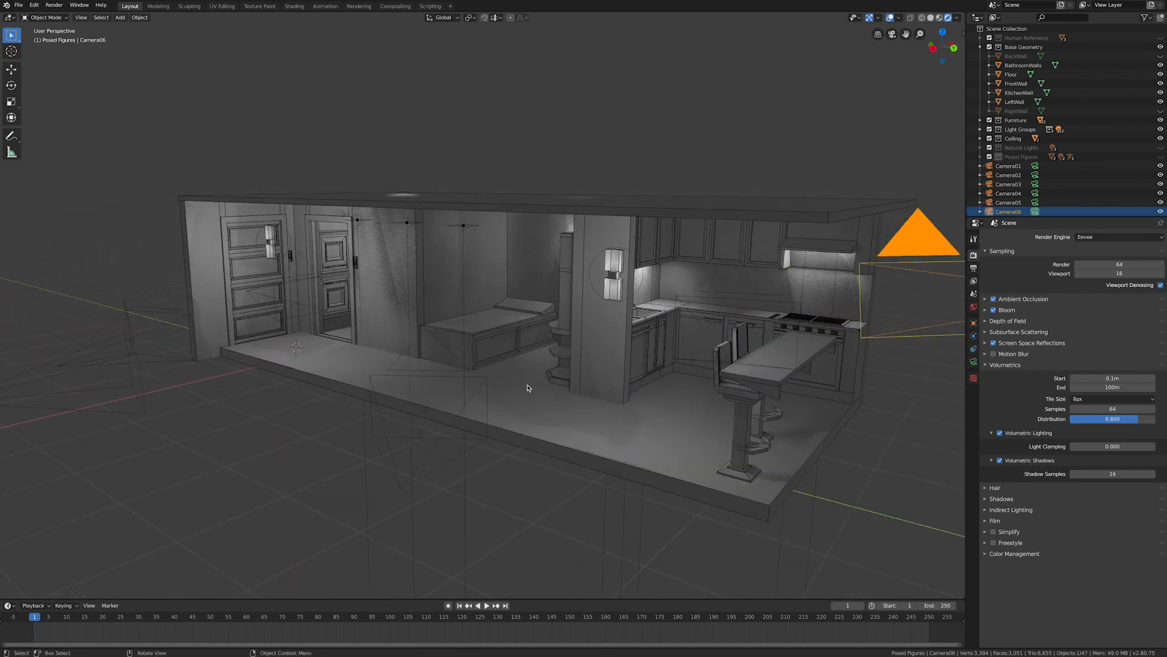
middle_click_drag(267, 334, 279, 336)
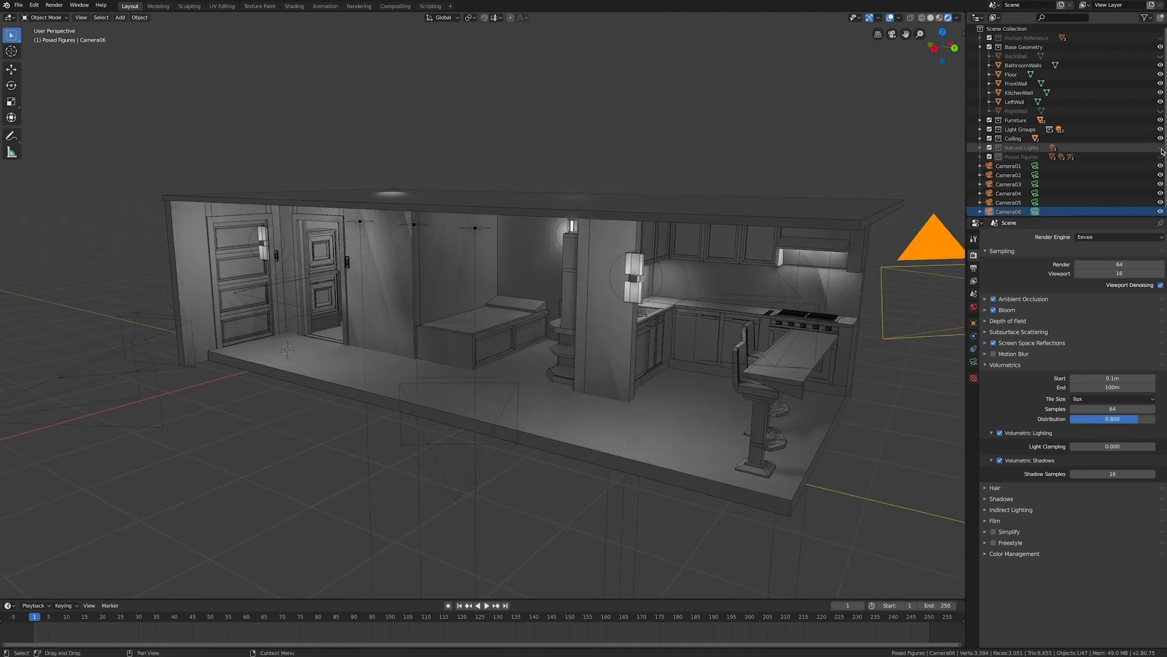
- Show RightWall and BackWall again and hide the Ceiling collection to open the apartment from above
left_click(1161, 112)
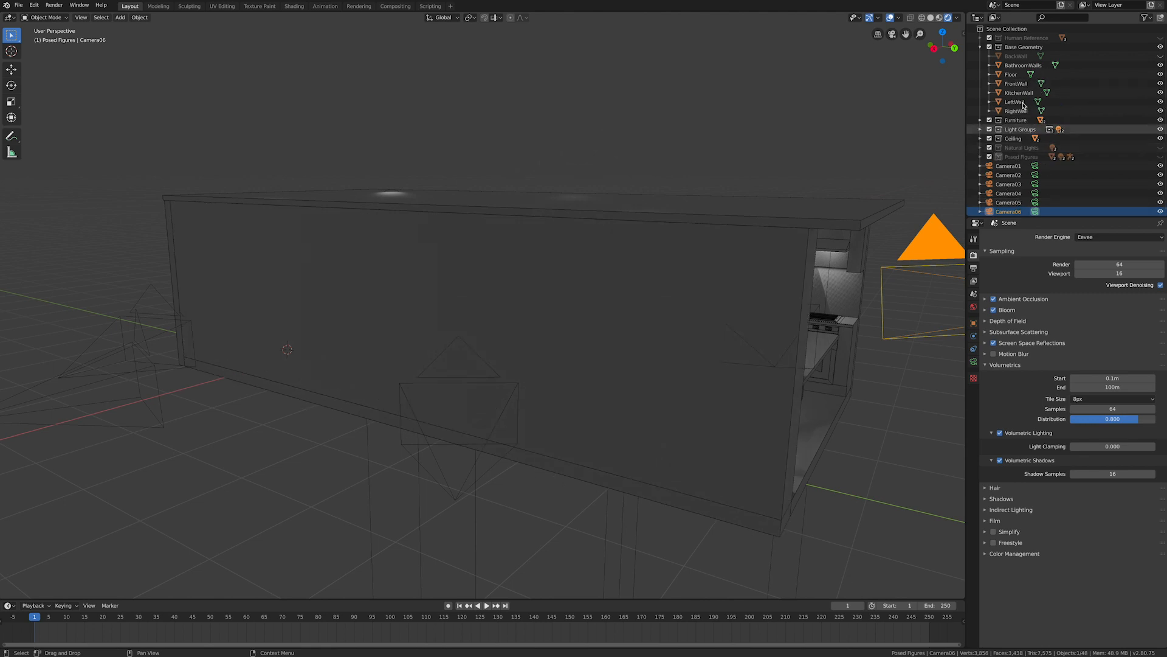
left_click(1162, 139)
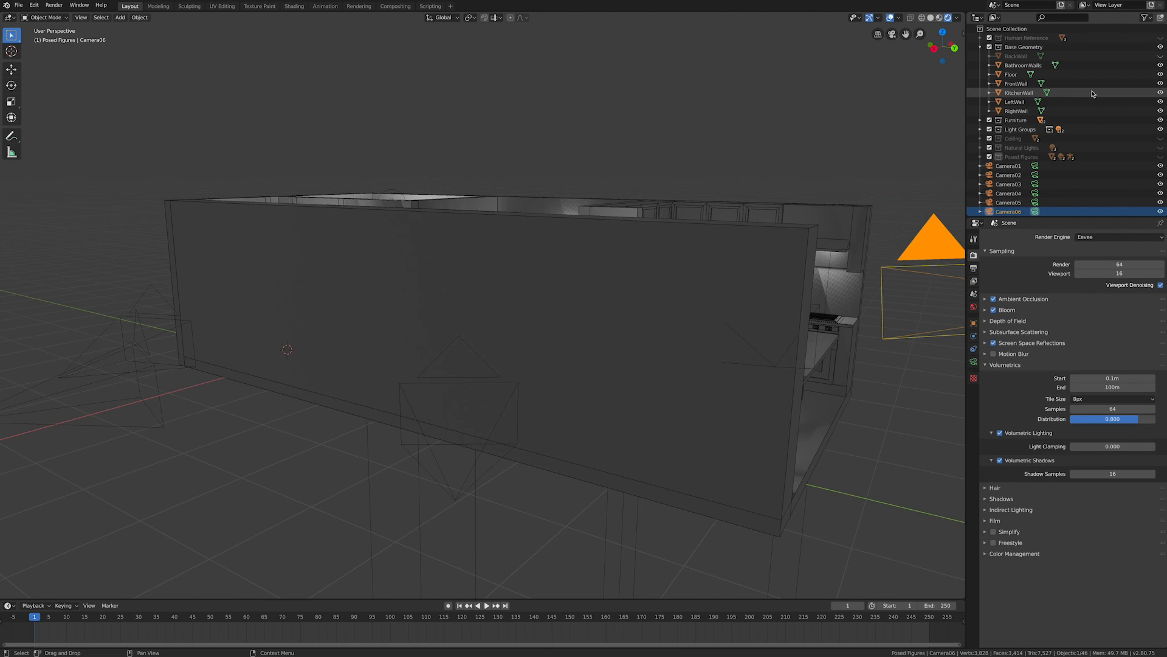
middle_click_drag(831, 127, 734, 237)
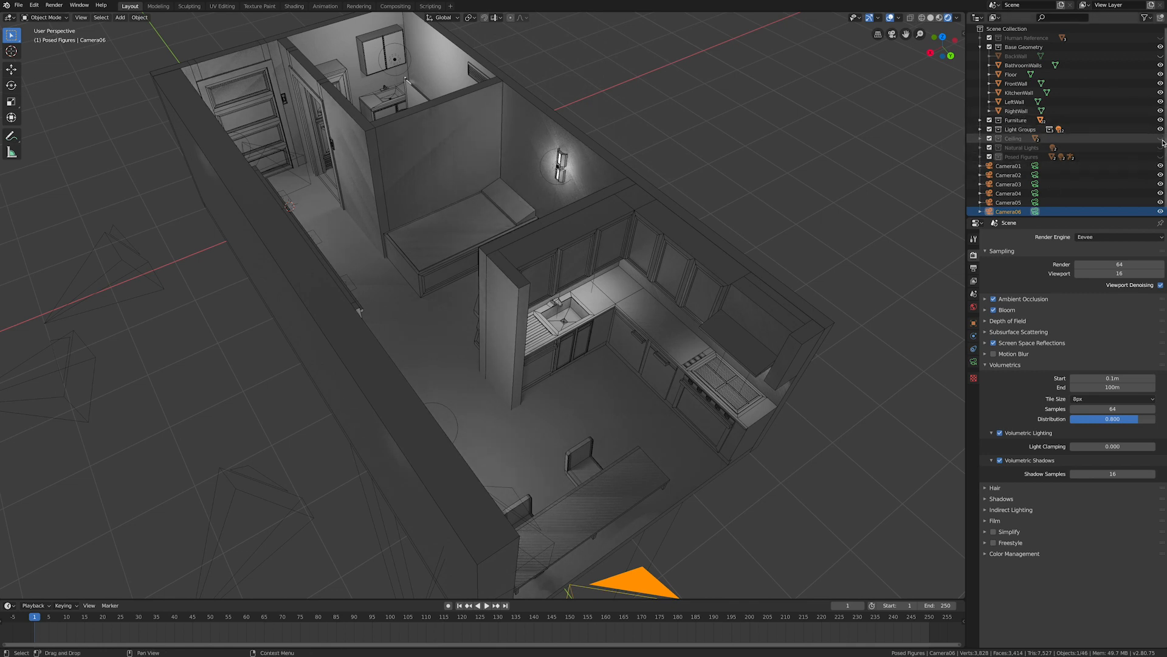
left_click(1159, 56)
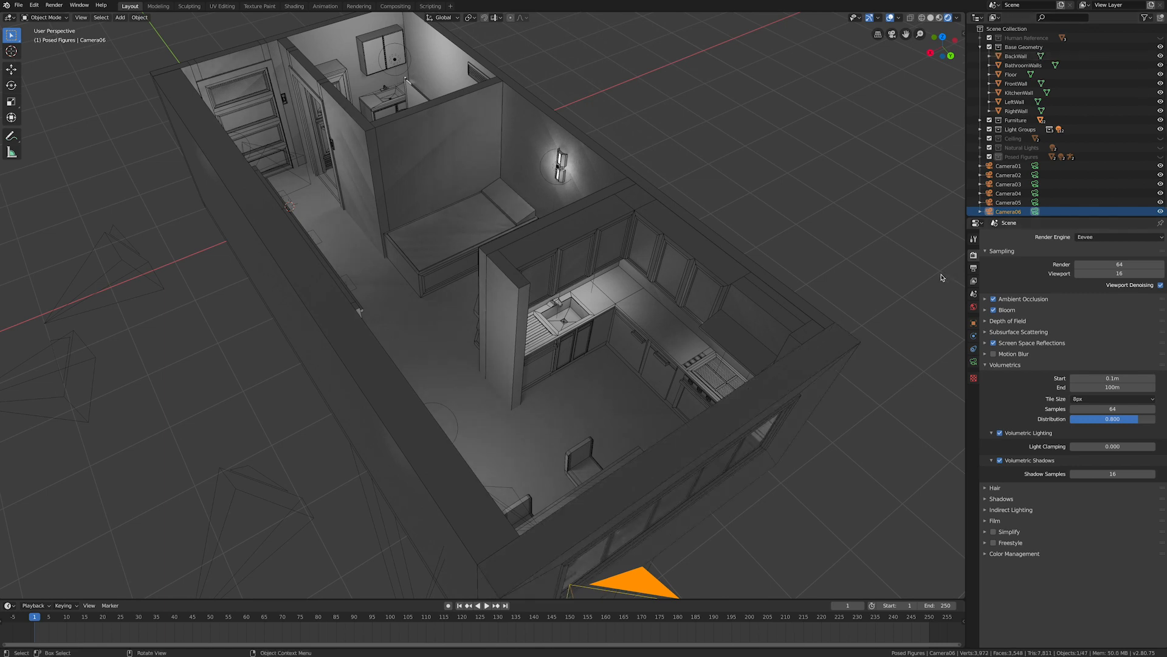
- Show the Human Reference figures to inspect them, and replace them with the Posed Figures collection
left_click(1160, 38)
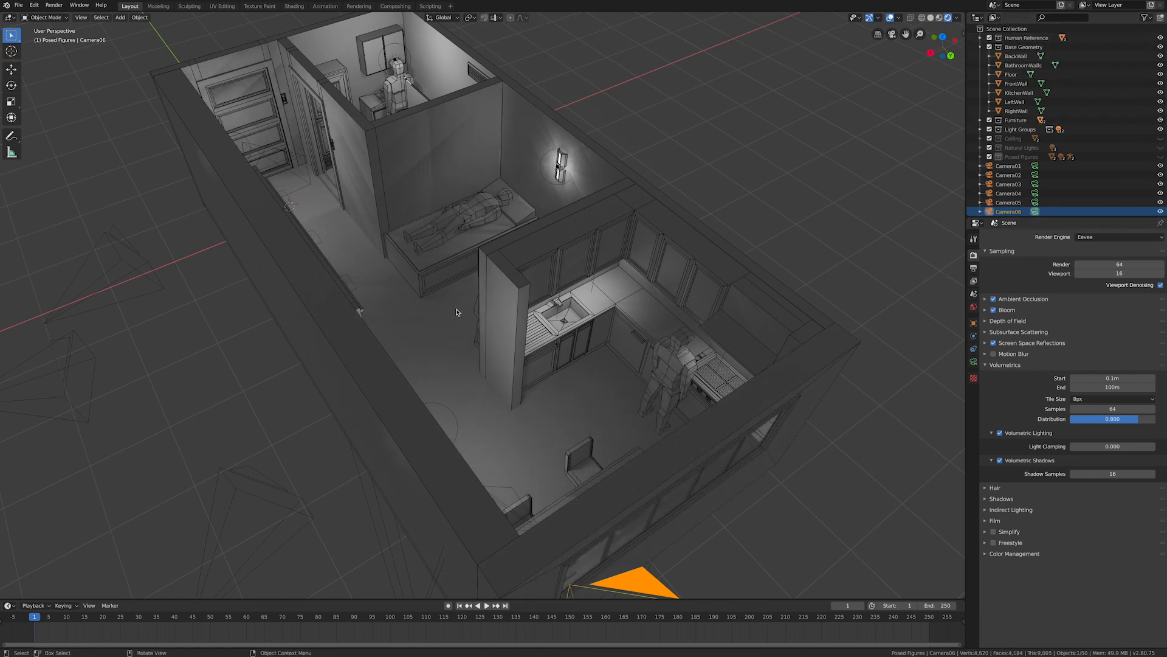
mouse_move(585, 350)
middle_mouse_down()
mouse_move(648, 352)
mouse_move(608, 339)
mouse_move(690, 347)
mouse_move(619, 367)
middle_mouse_up()
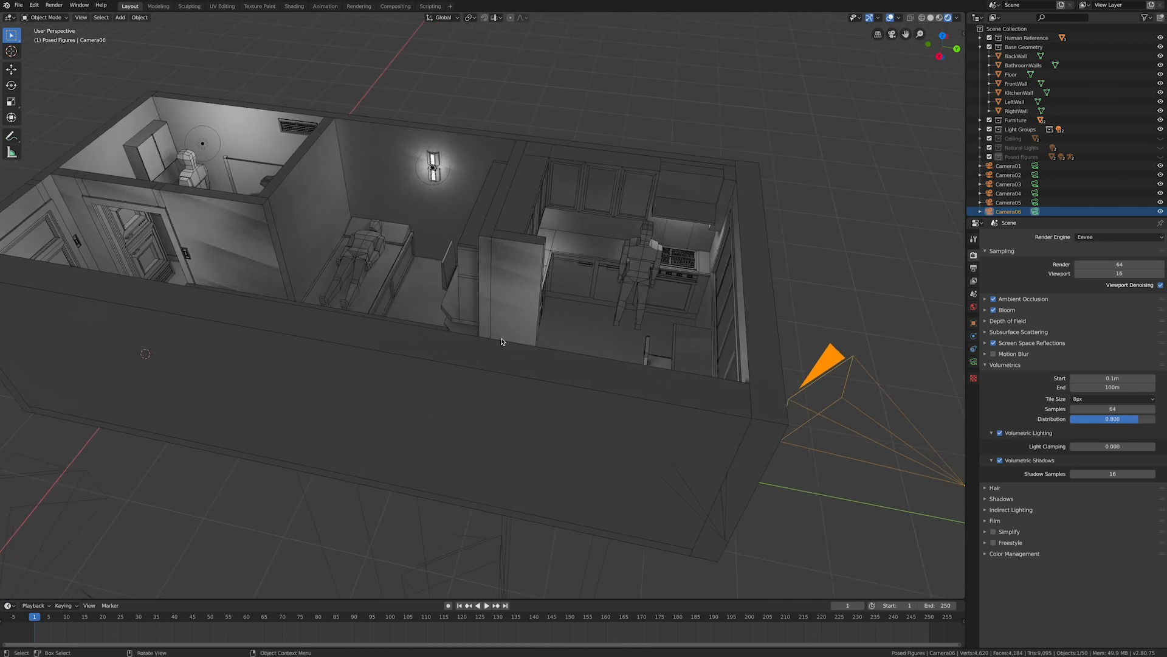
left_click(1160, 38)
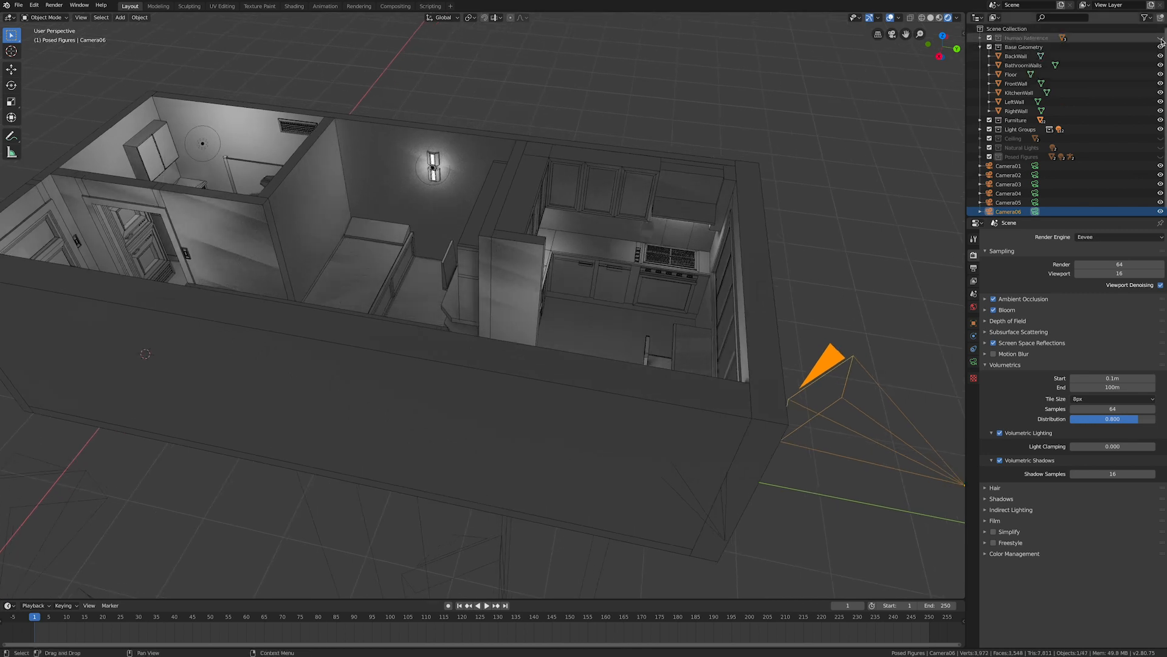
left_click(1160, 156)
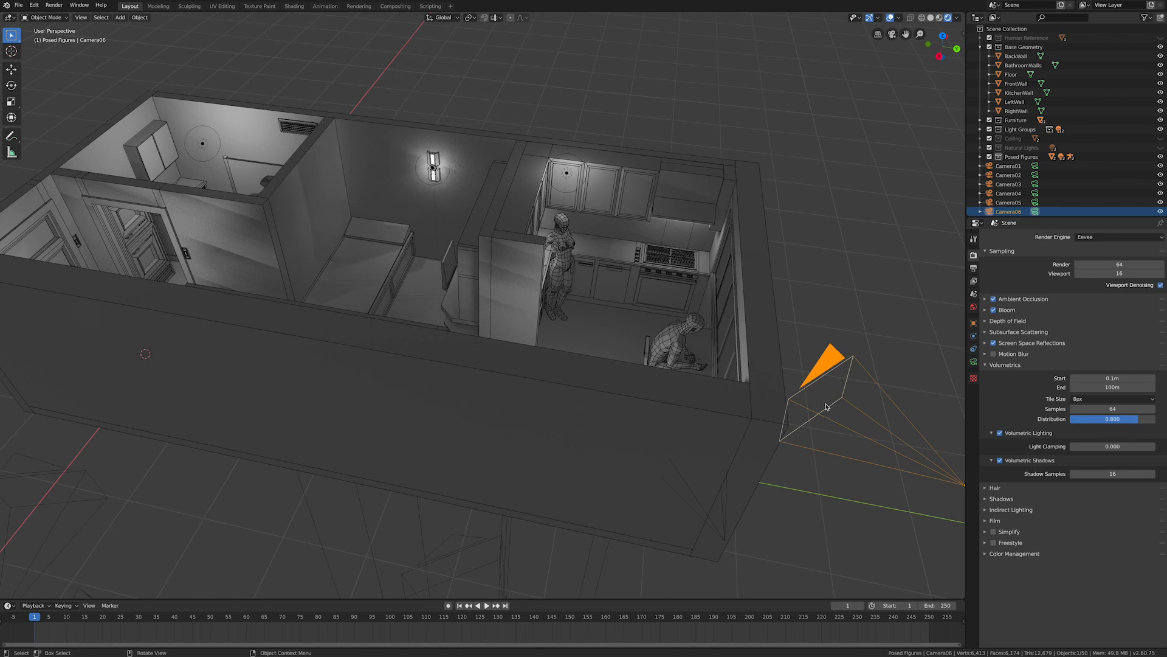
- Select Camera05 and view its placement outside the apartment with the whole building in frame
left_click(1008, 203)
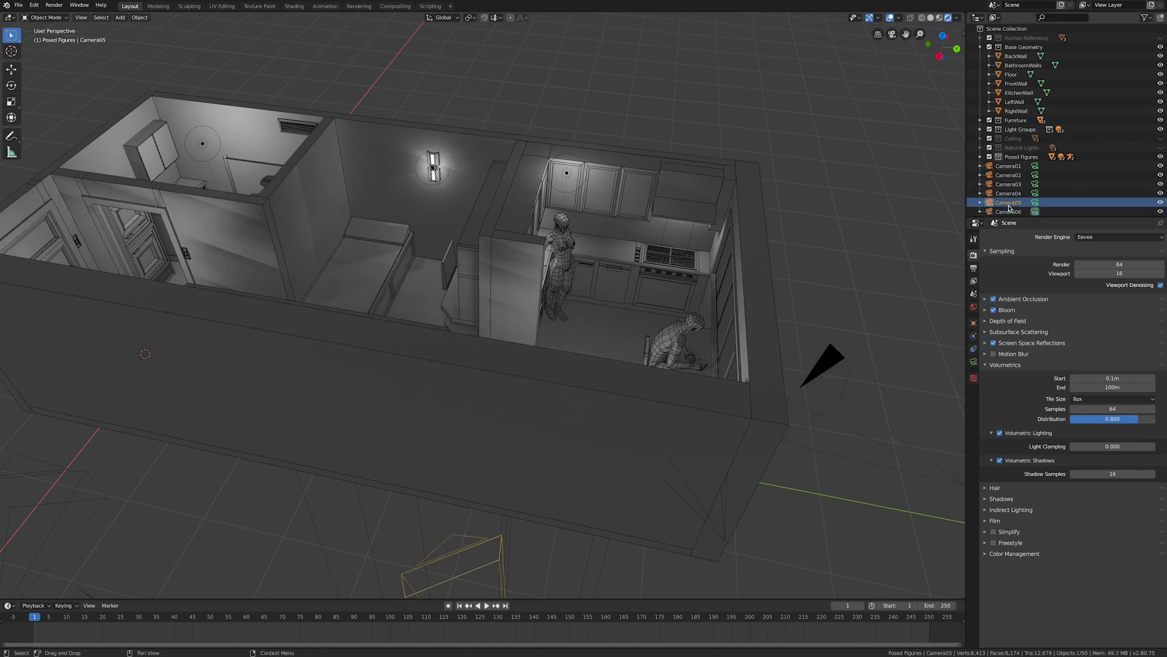
scroll(675, 336, "down", 5)
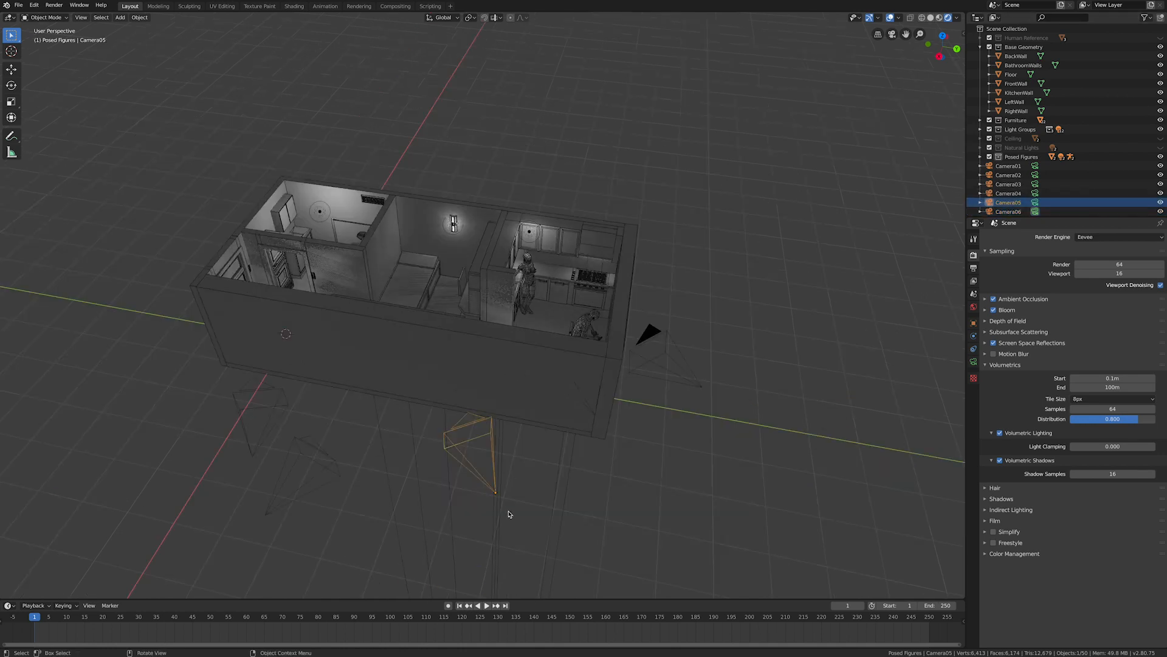
scroll(580, 433, "down", 3)
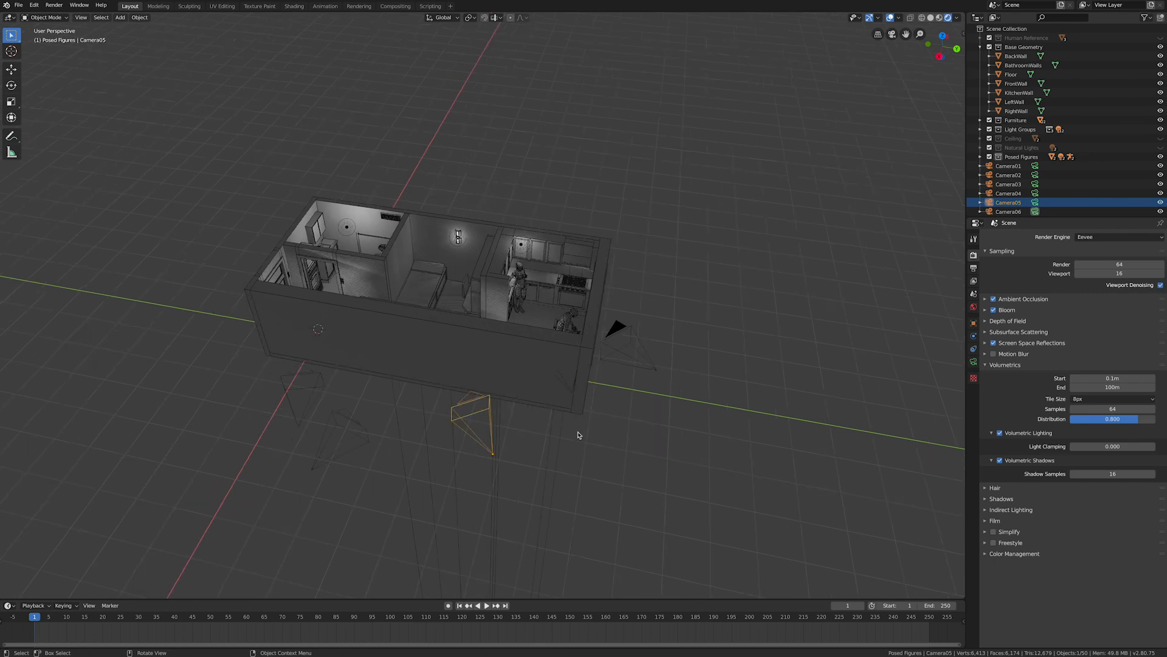
middle_click_drag(587, 422, 633, 331, "shift")
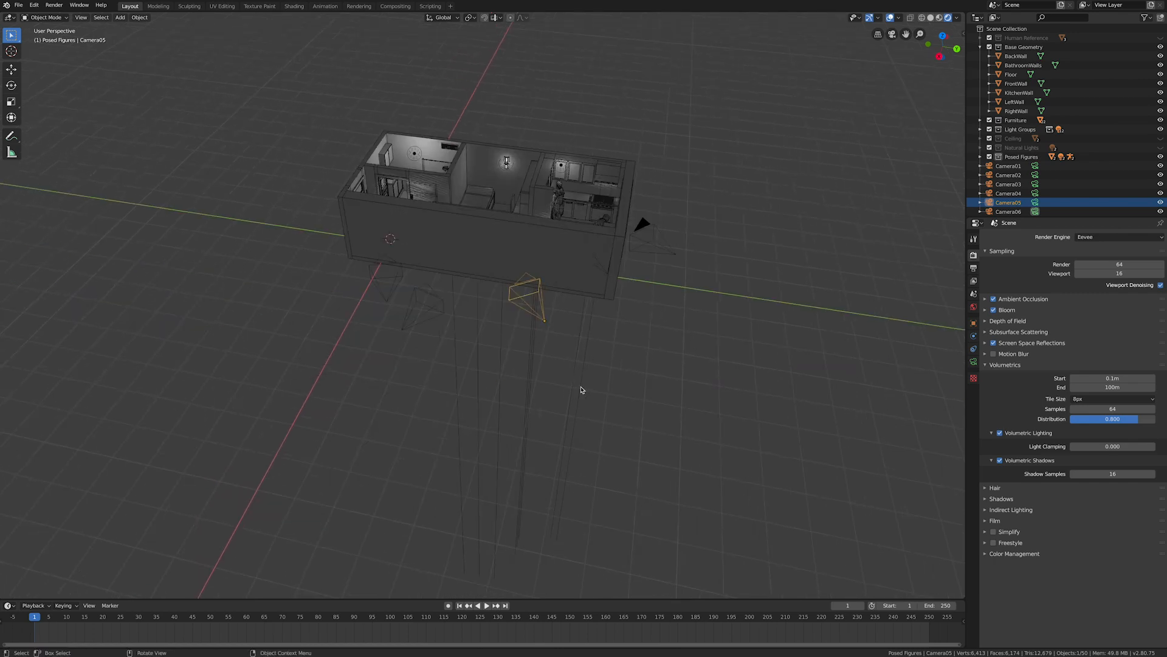
- Make Camera02 the active camera, look through it, and hide RightWall to reveal the posed figures in the kitchen
left_click(607, 277)
key("ctrl+KP_0")
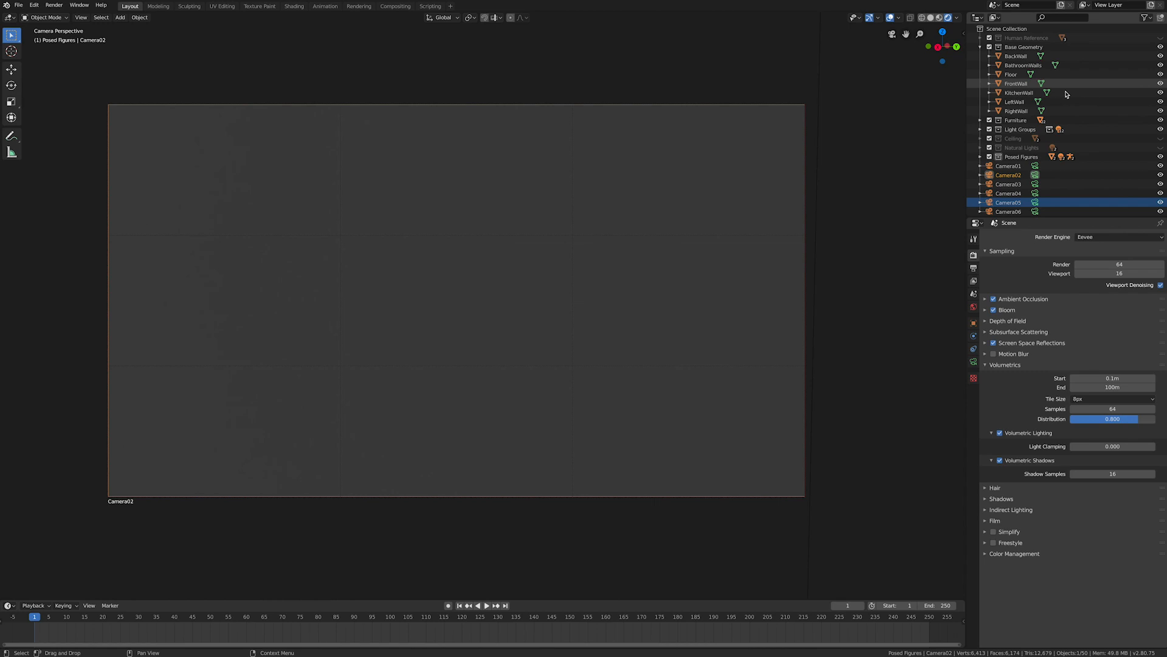
left_click(1160, 110)
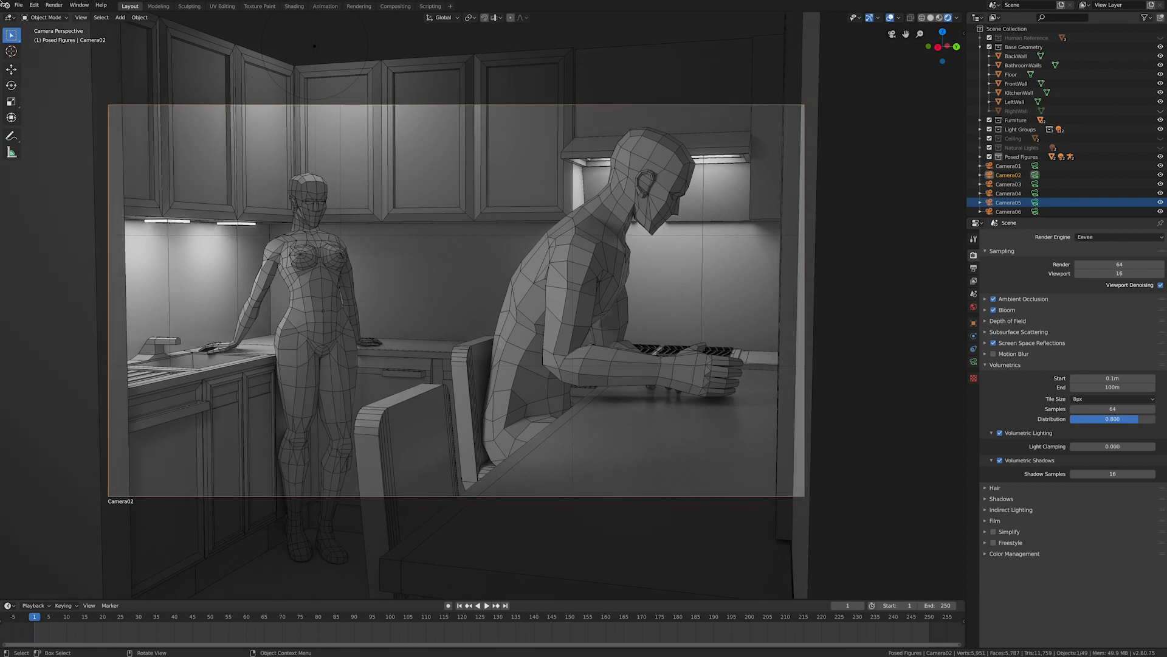
- Render the Camera02 view as a viewport render image and move the render window clear of the screen corner
left_click(54, 5)
left_click(82, 18)
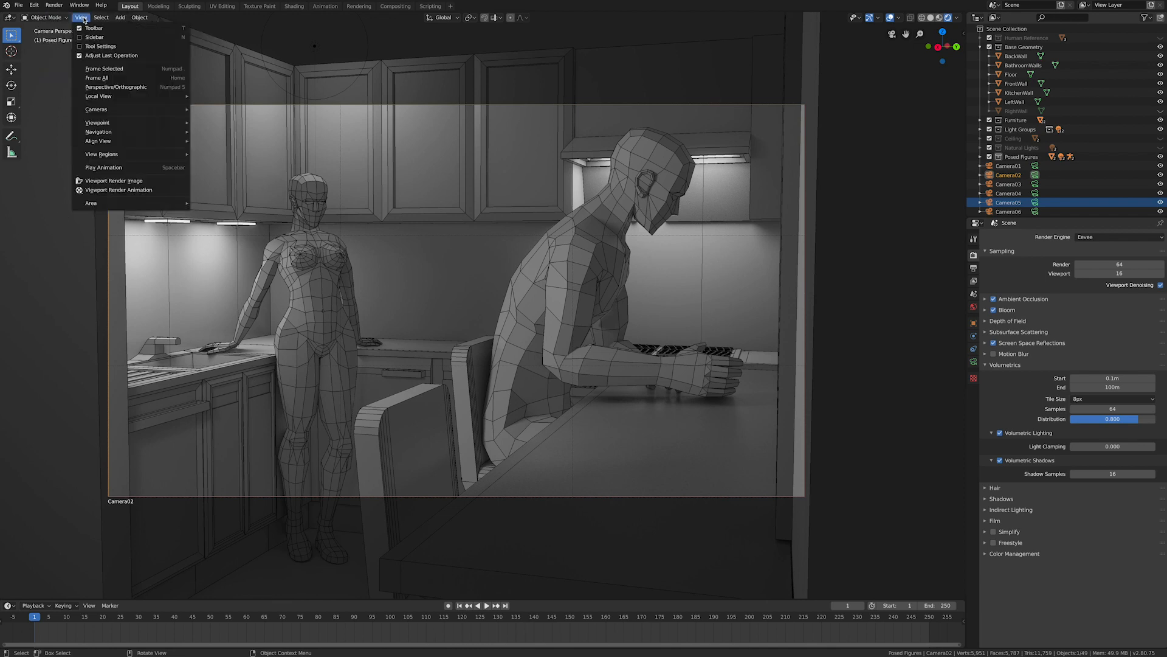
left_click(162, 187)
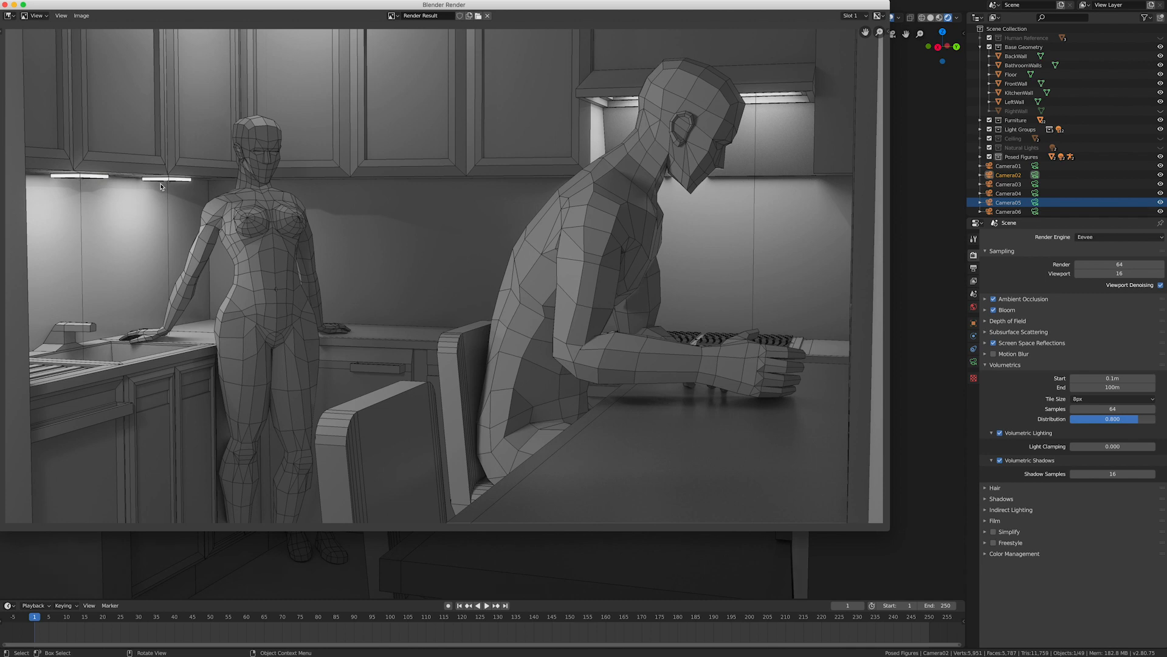
left_click_drag(572, 9, 629, 29)
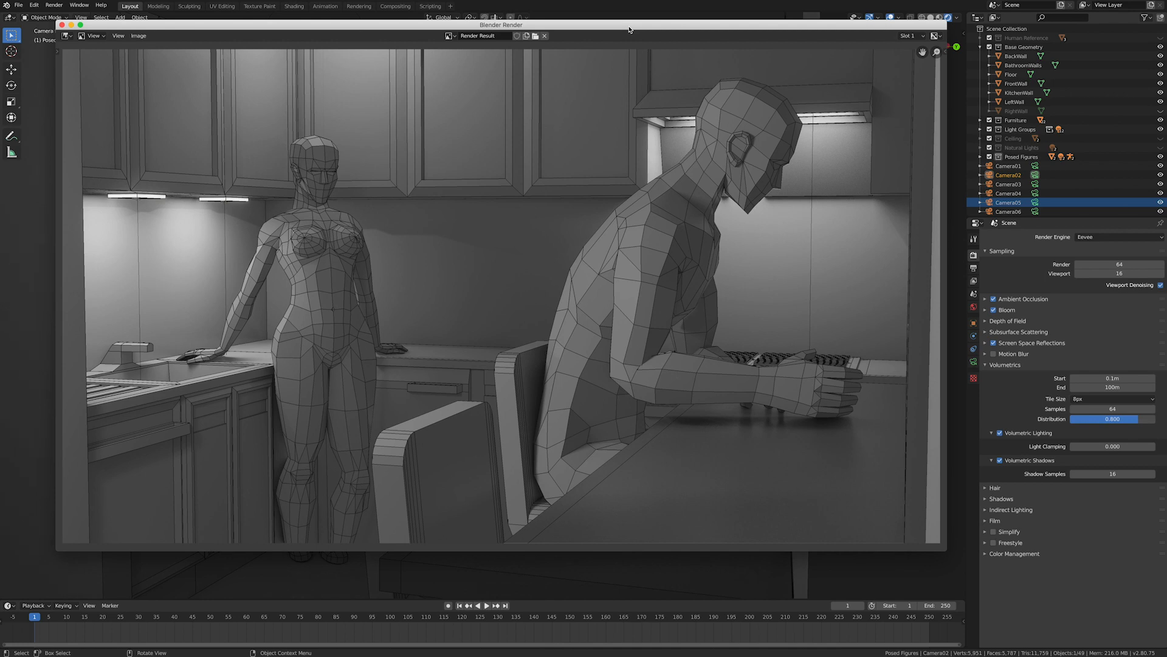
- Check the Save As option for the rendered image and close the render window
left_click(139, 36)
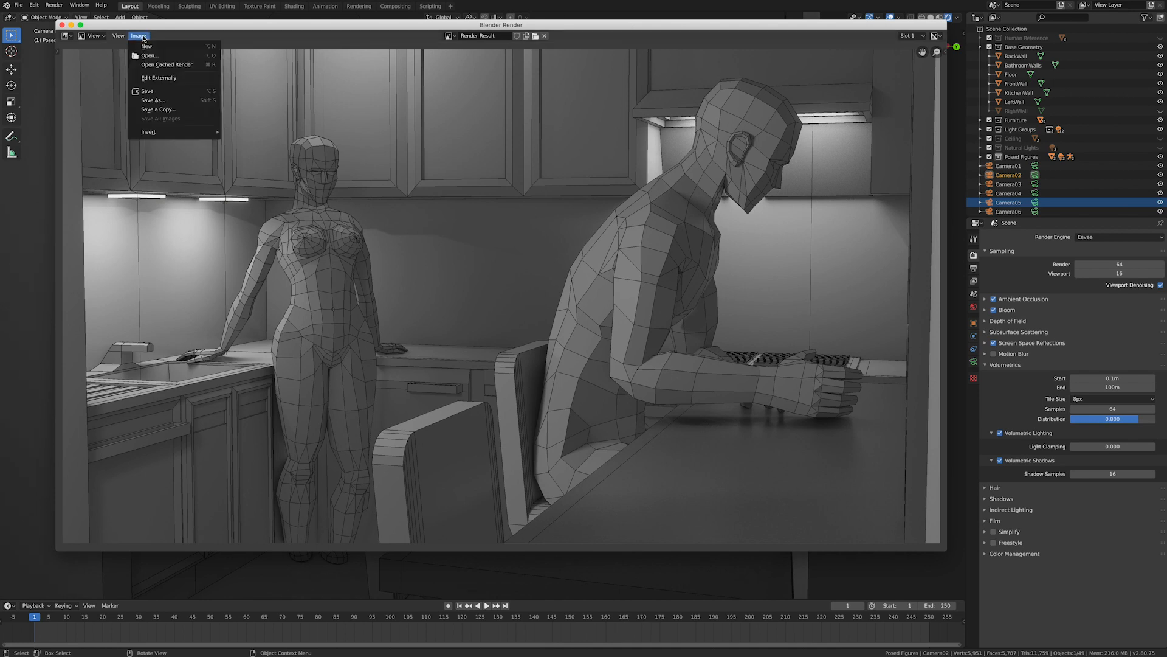
left_click(158, 101)
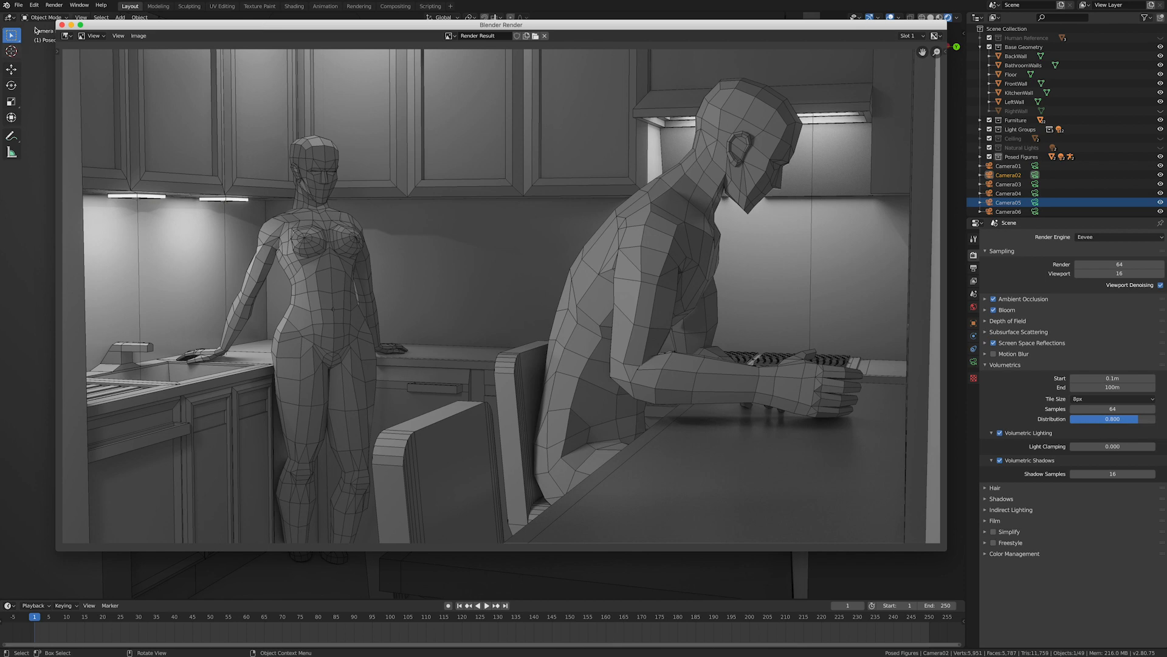
left_click(62, 26)
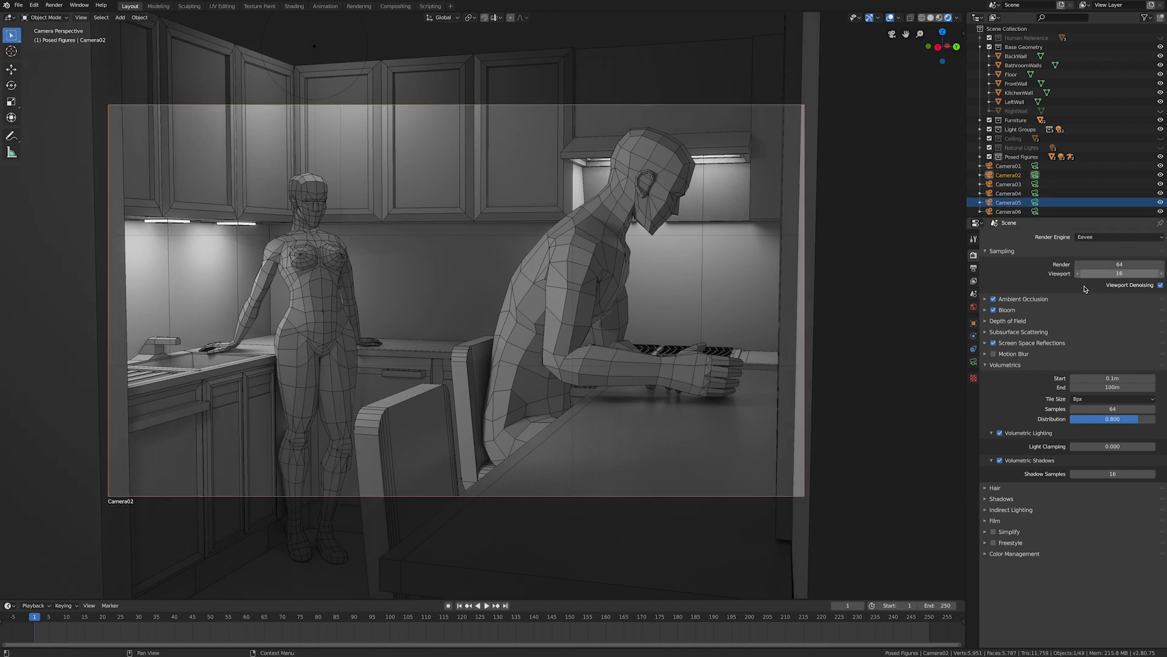
- Leave the Camera02 view and examine the open apartment and its camera placements from above
key("KP_0")
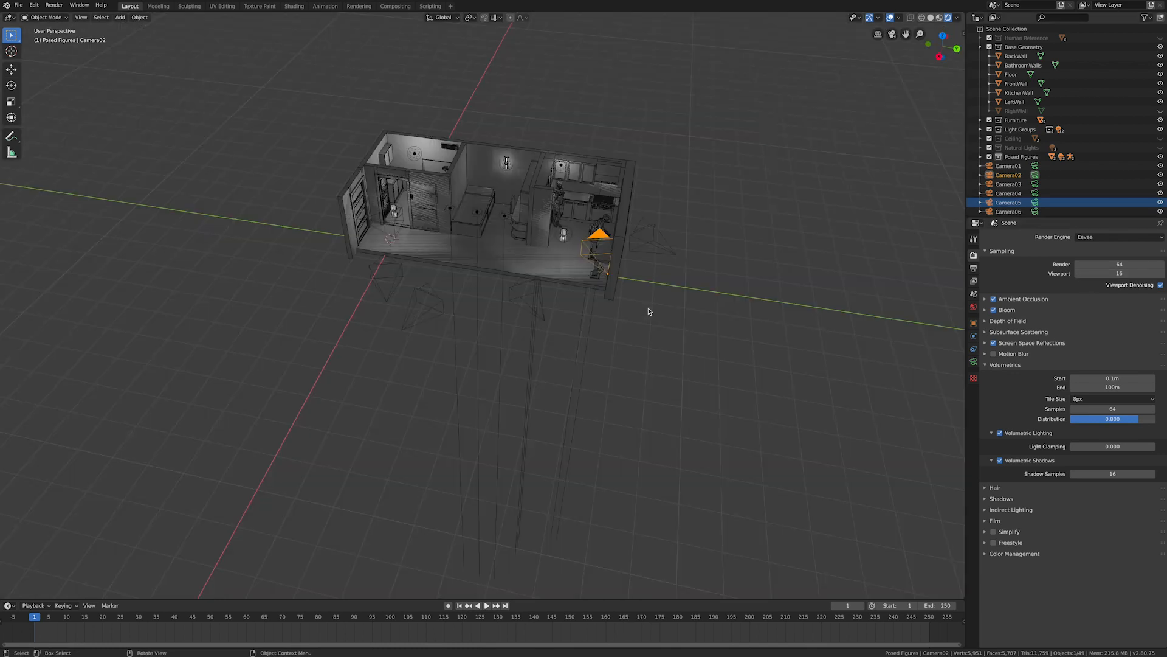
middle_click_drag(275, 260, 646, 317)
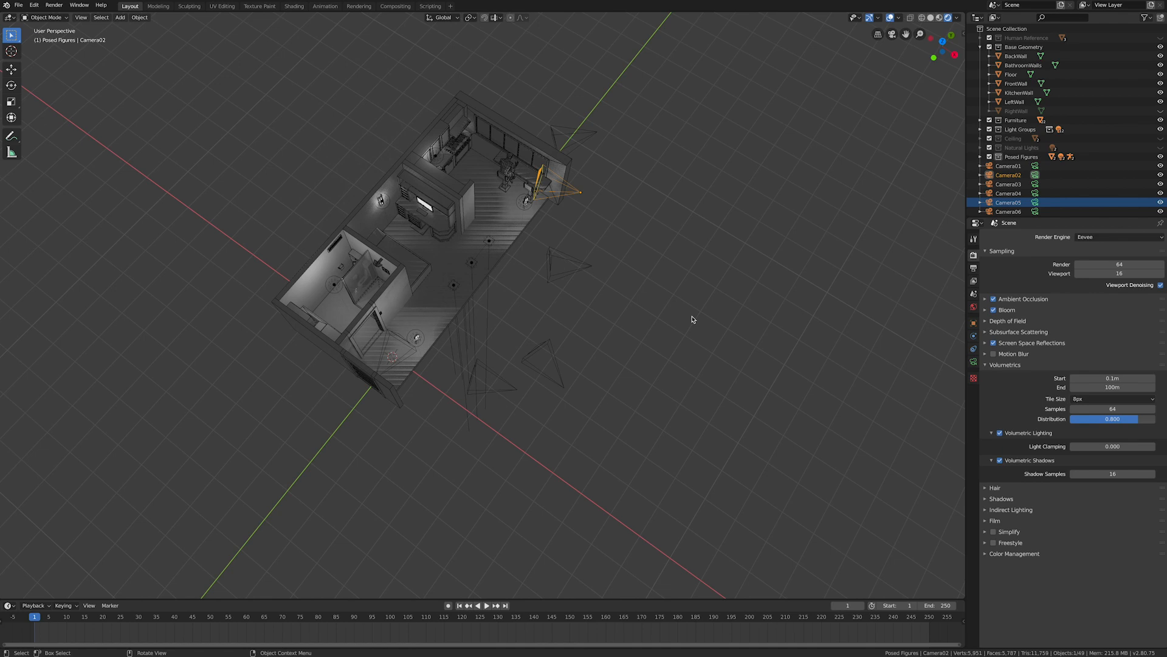